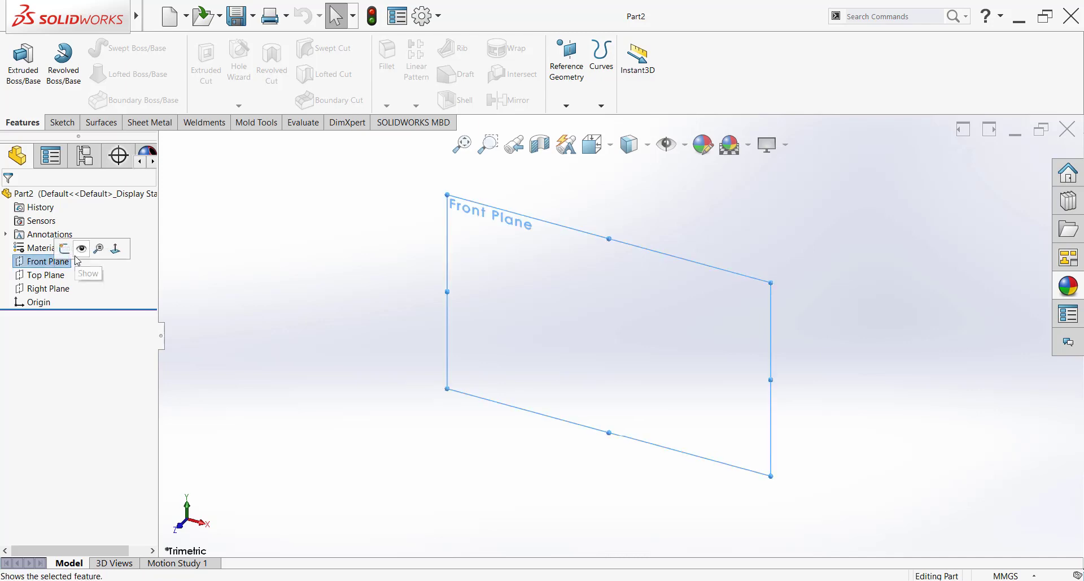
Start a sketch on the Front Plane and draw an L from a vertical line about 68 mm down to the origin and a horizontal line about 96 mm
{"action": "left_click", "coordinate": [86, 247]}
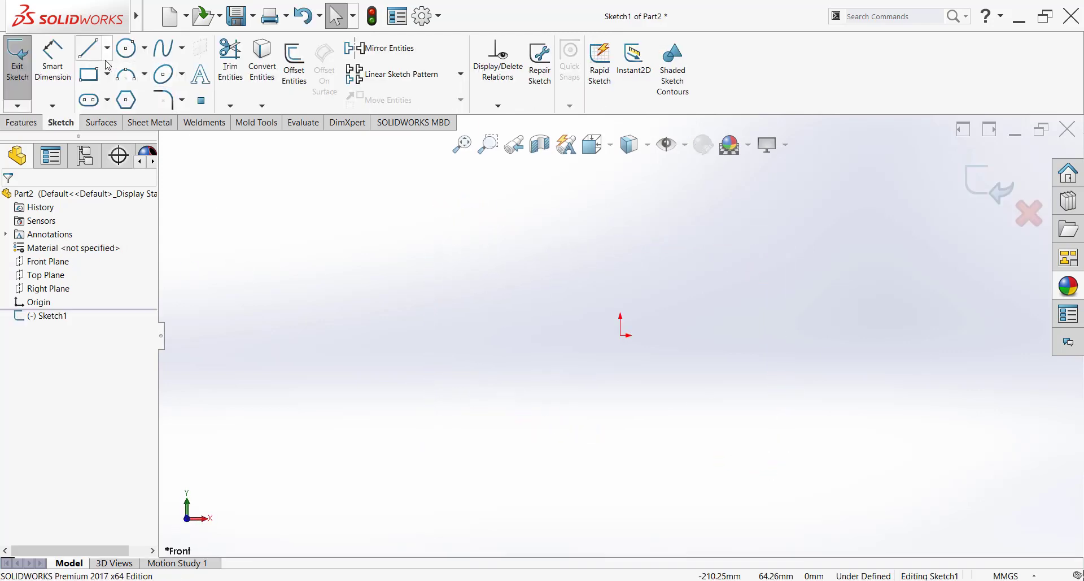
{"action": "key", "text": "l"}
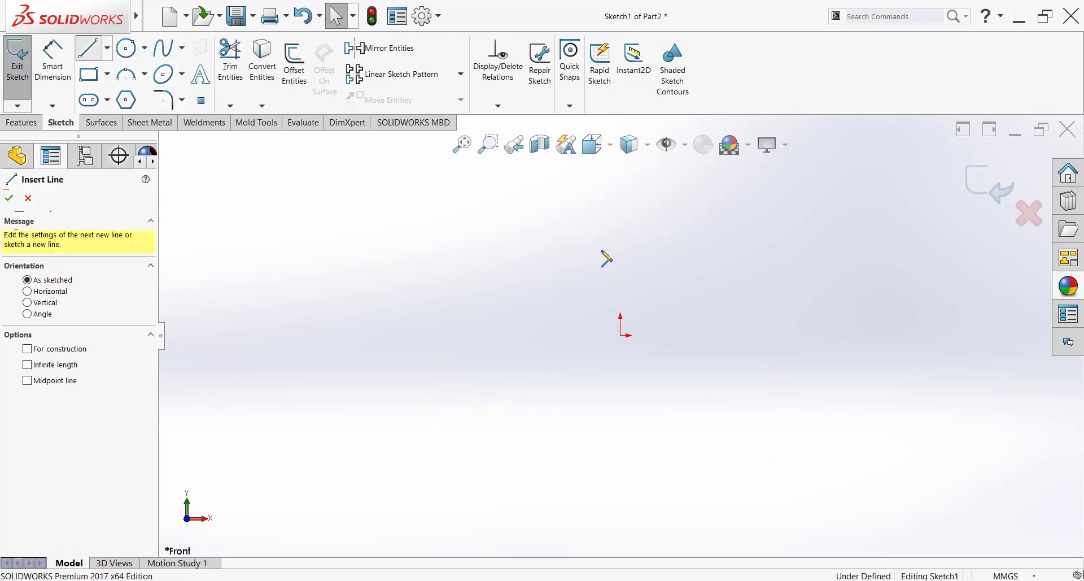
{"action": "left_click", "coordinate": [620, 206]}
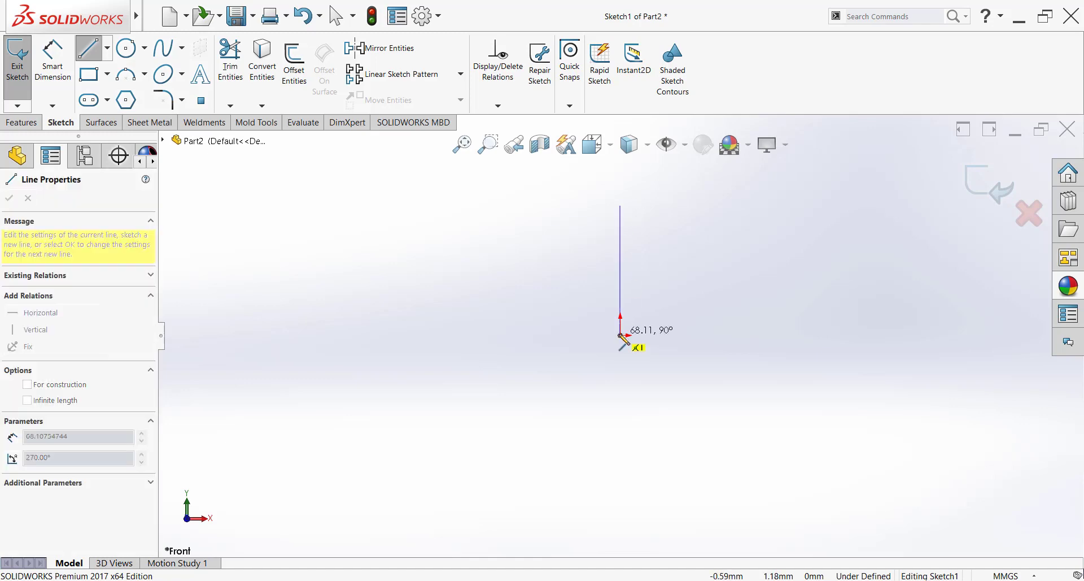
{"action": "left_click", "coordinate": [620, 336]}
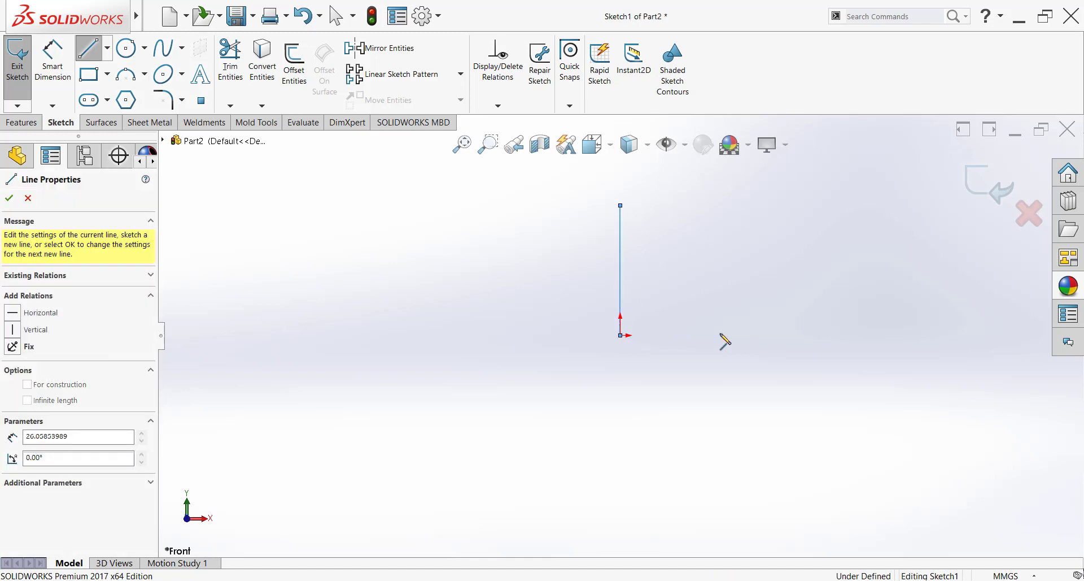
{"action": "left_click", "coordinate": [803, 335]}
{"action": "key", "text": "Escape"}
{"action": "scroll", "coordinate": [839, 283], "scroll_direction": "down", "scroll_amount": 2}
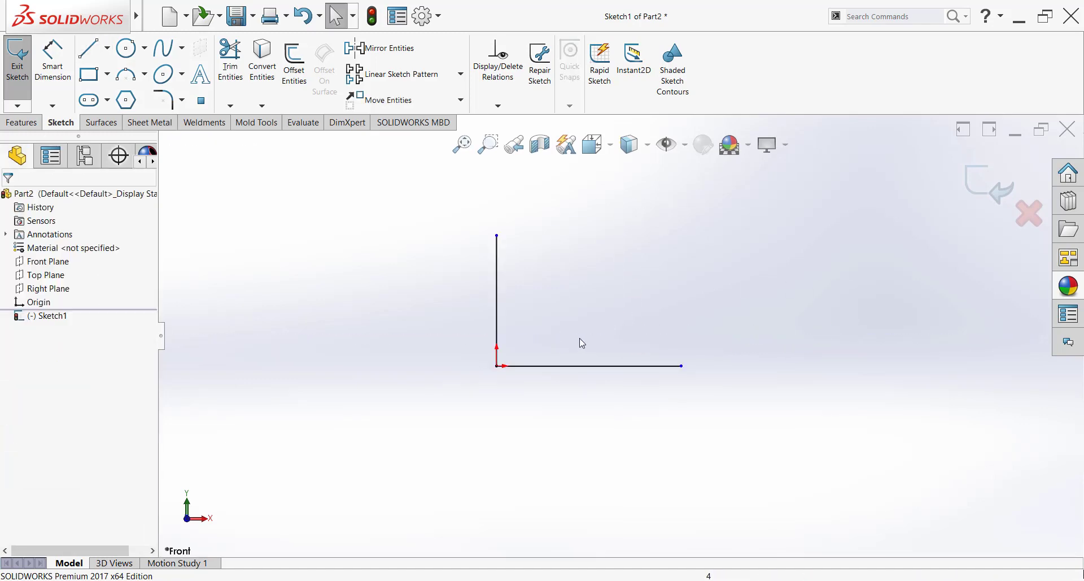
Dimension the lengths of the vertical and horizontal lines of the L
{"action": "left_click", "coordinate": [52, 63]}
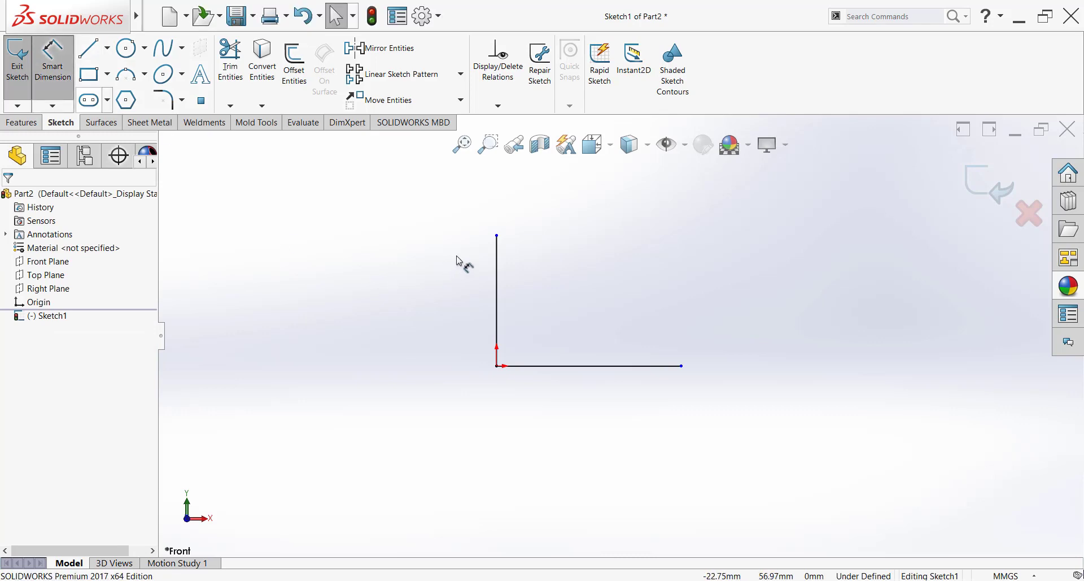
{"action": "left_click", "coordinate": [497, 278]}
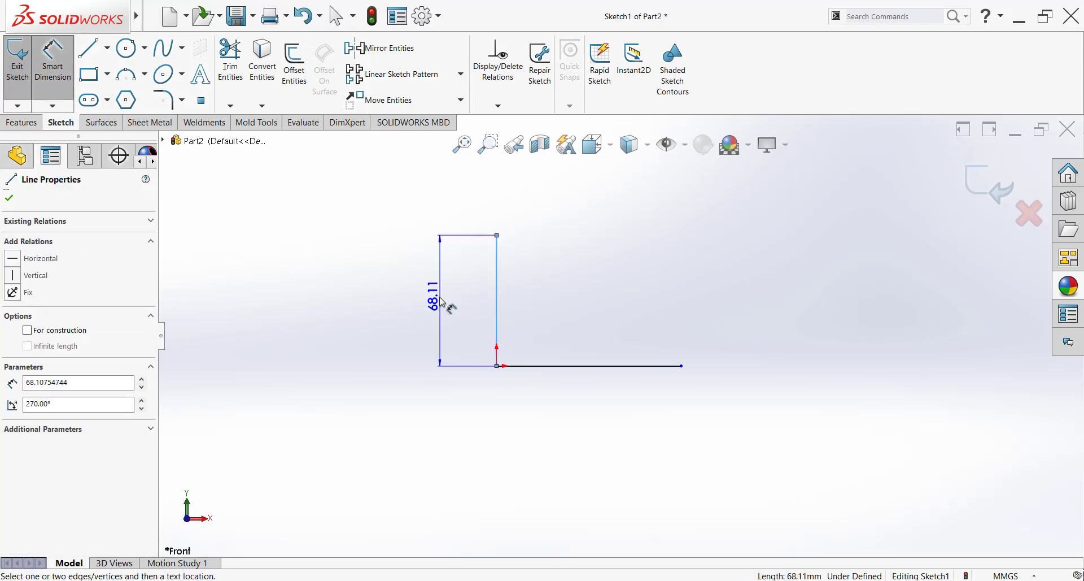
{"action": "left_click", "coordinate": [441, 300]}
{"action": "left_click", "coordinate": [624, 366]}
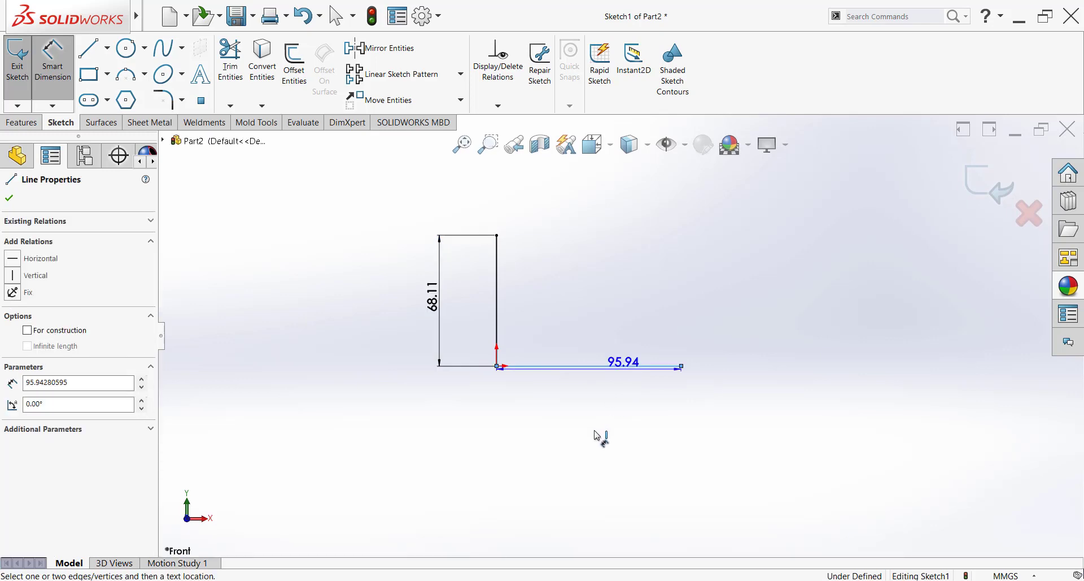
{"action": "left_click", "coordinate": [593, 418]}
{"action": "left_click", "coordinate": [592, 430]}
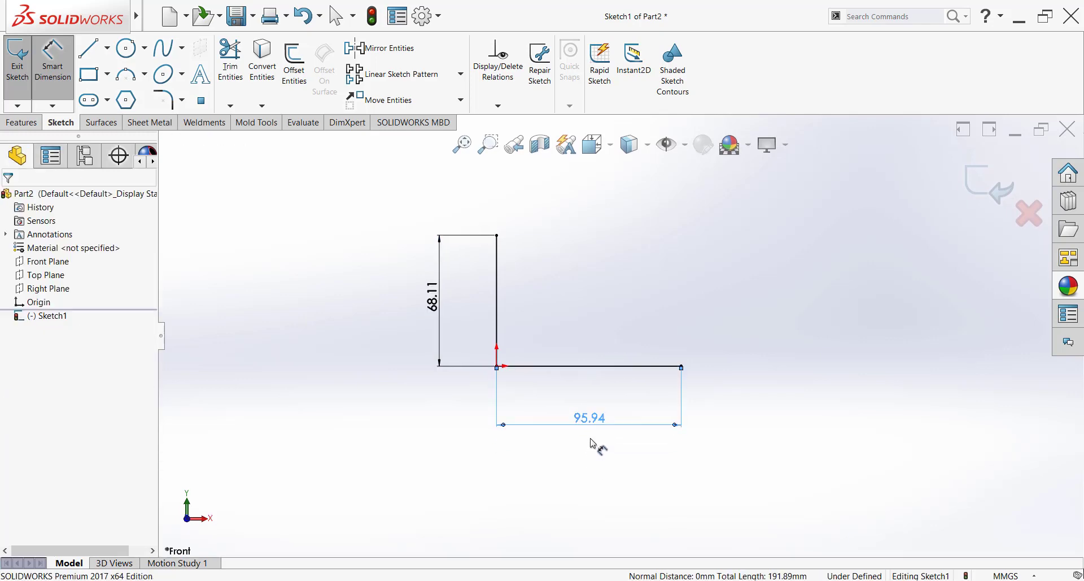
{"action": "key", "text": "Escape"}
Set the horizontal line's length to 100 mm and the vertical line's length to 60 mm
{"action": "double_click", "coordinate": [591, 421]}
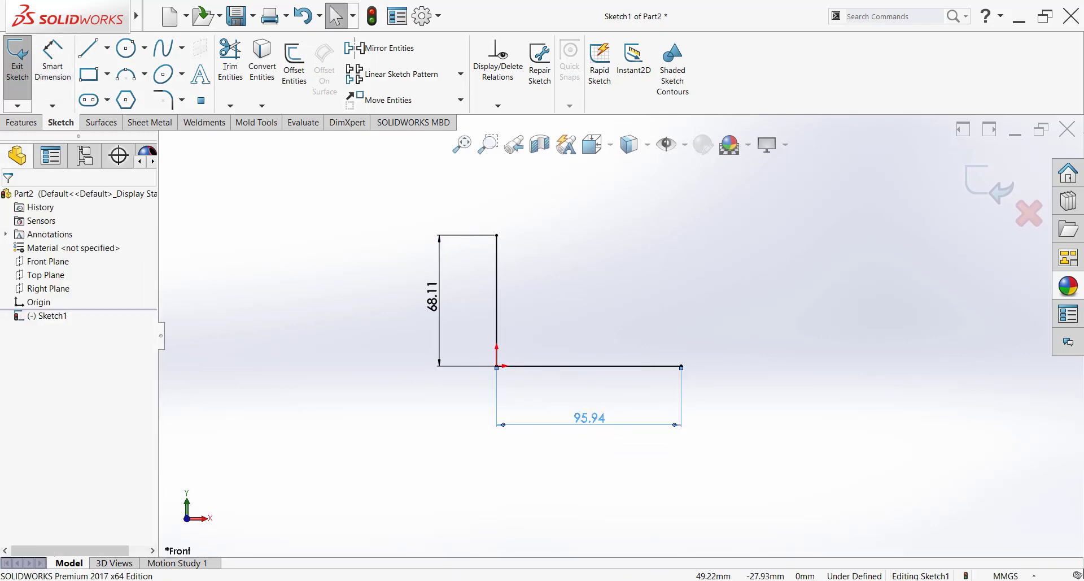
{"action": "type", "text": "100"}
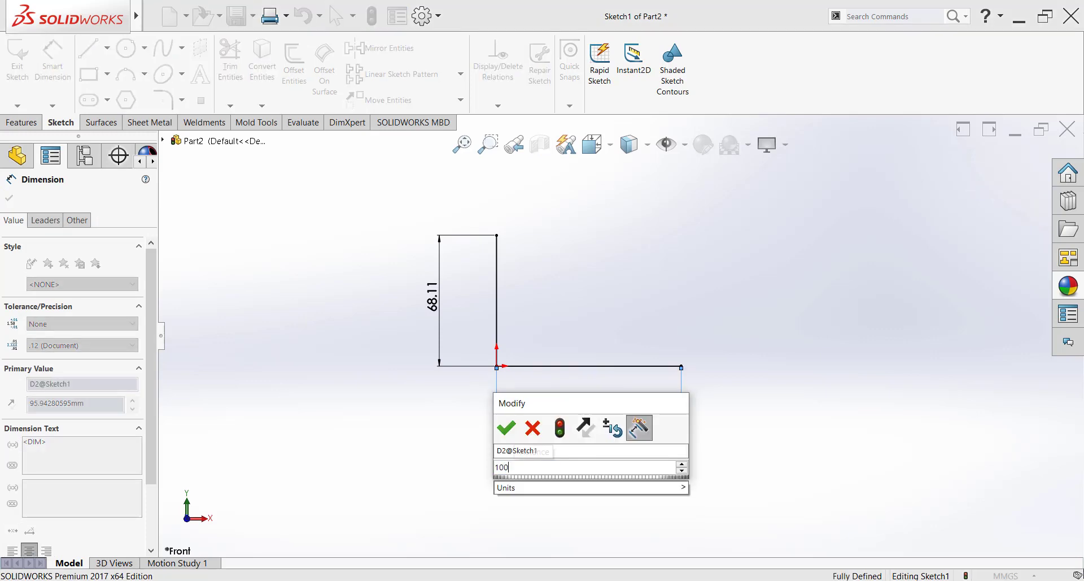
{"action": "key", "text": "Return"}
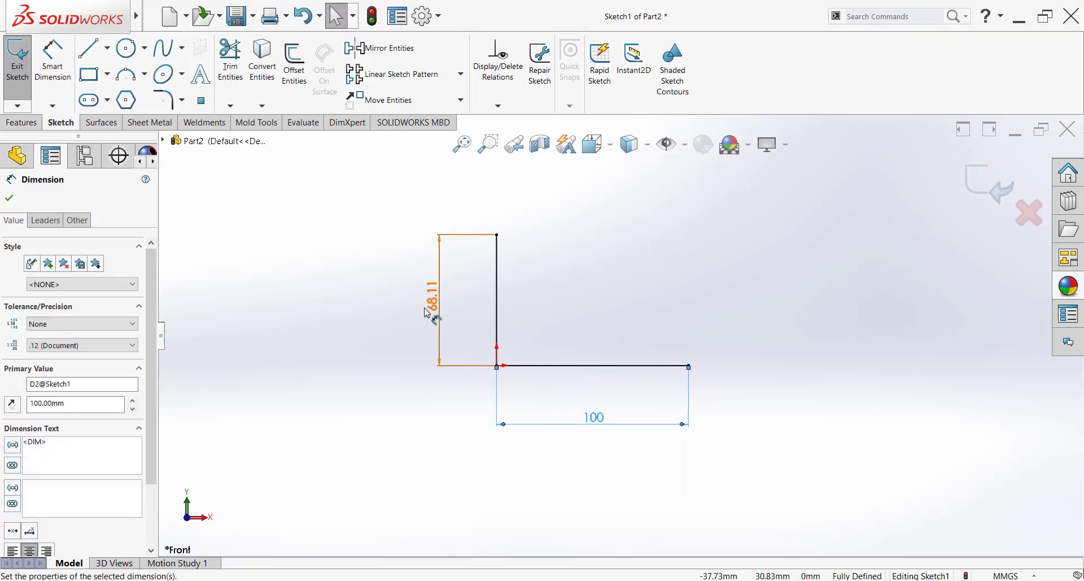
{"action": "left_click", "coordinate": [430, 299]}
{"action": "double_click", "coordinate": [431, 297]}
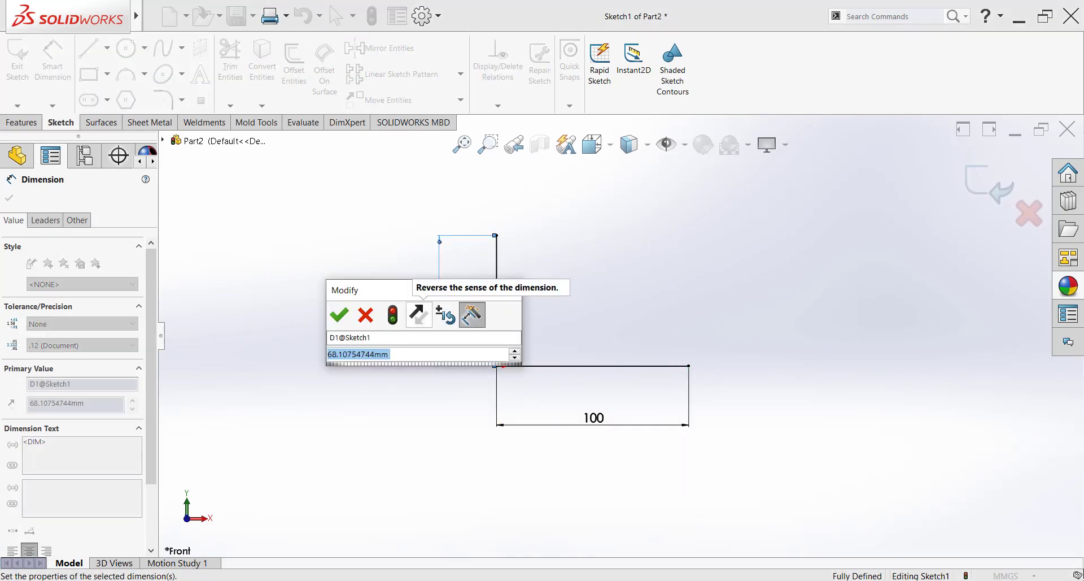
{"action": "type", "text": "60"}
{"action": "key", "text": "Return"}
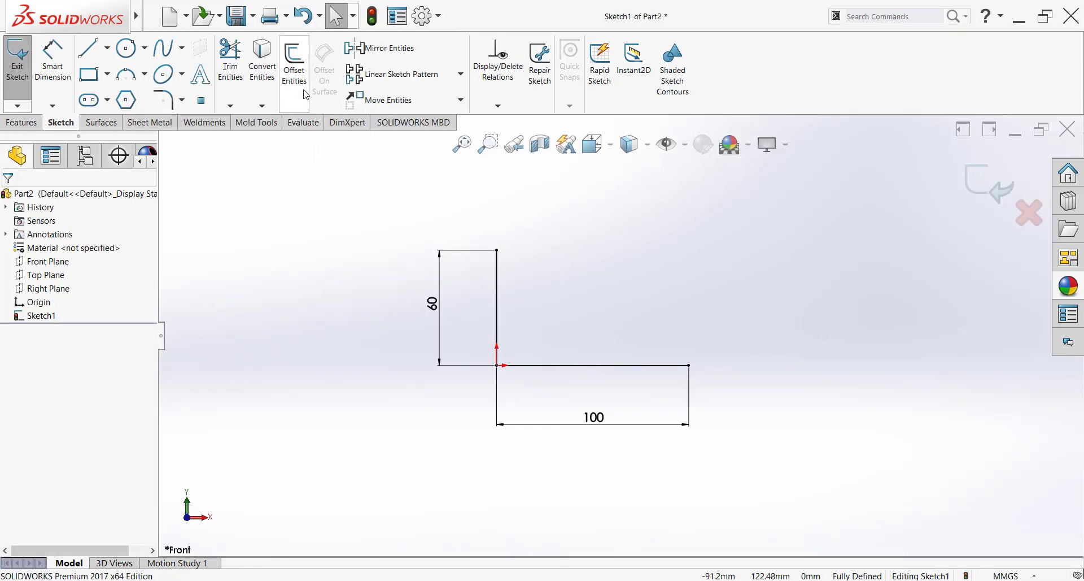
Offset the chain of both L lines 10 mm toward the inside of the corner
{"action": "left_click", "coordinate": [305, 95]}
{"action": "left_click", "coordinate": [498, 309]}
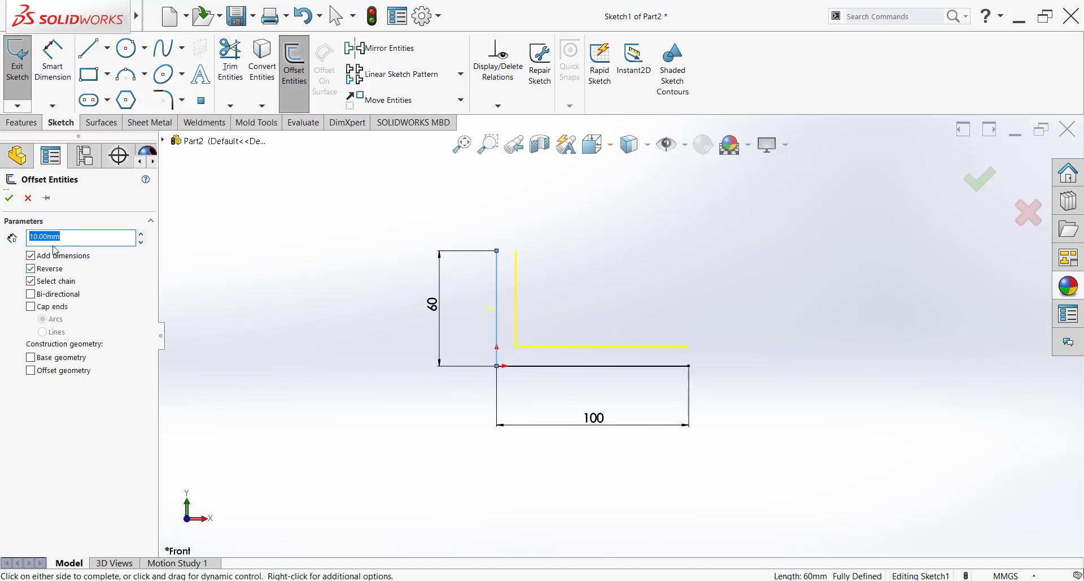
{"action": "left_click", "coordinate": [9, 199]}
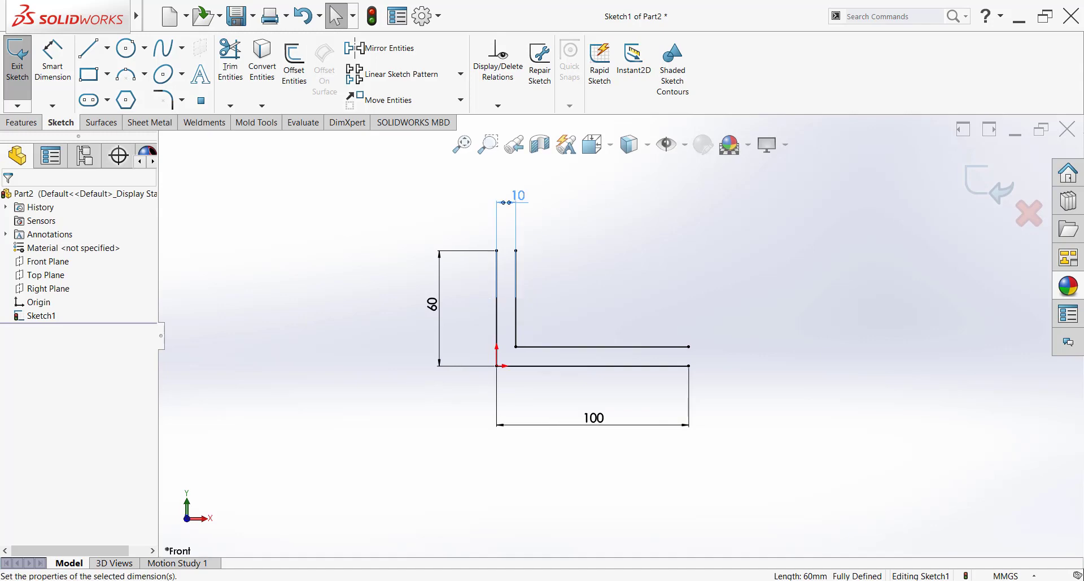
{"action": "left_click", "coordinate": [598, 258]}
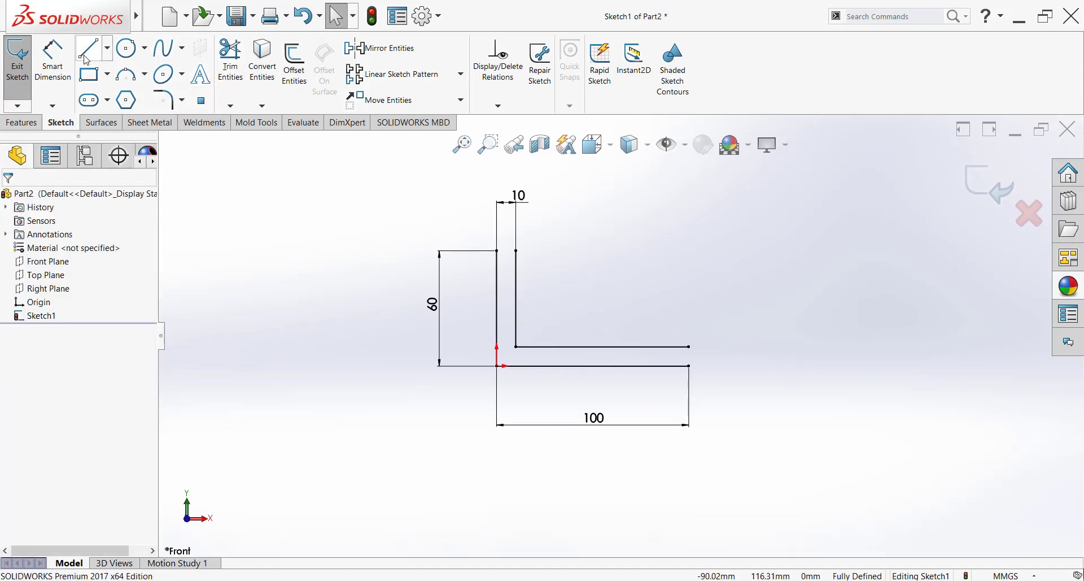
Close the L profile with short lines joining the original and offset lines at both open ends
{"action": "scroll", "coordinate": [500, 256], "scroll_direction": "down", "scroll_amount": 1}
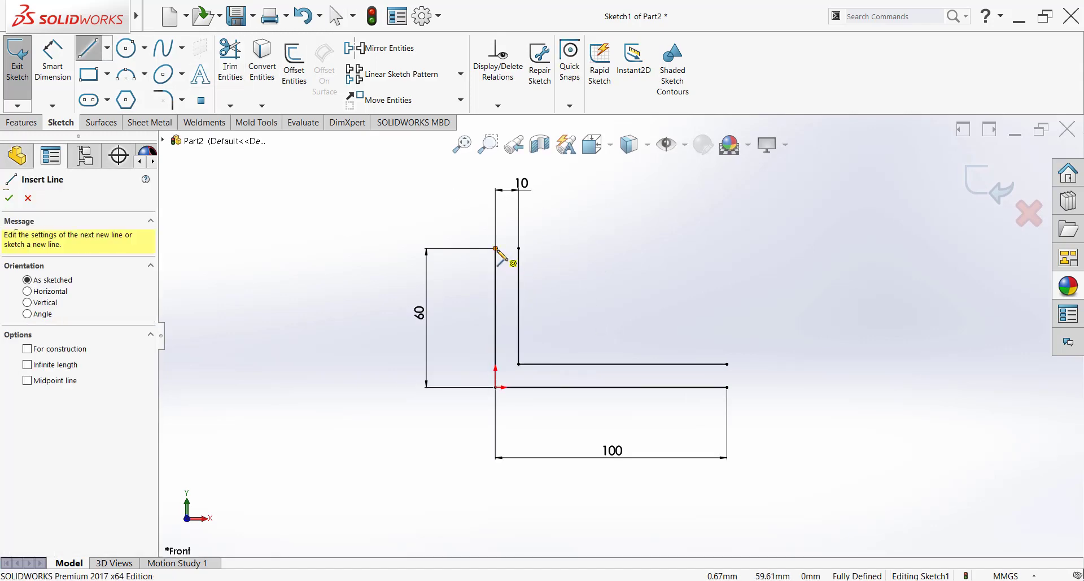
{"action": "left_click_drag", "start_coordinate": [497, 249], "coordinate": [519, 249]}
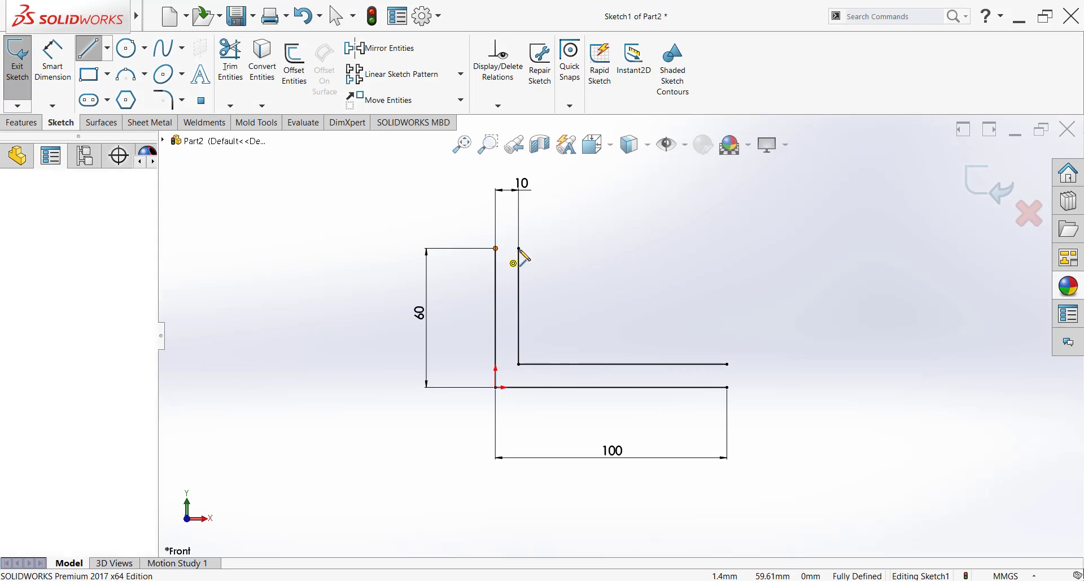
{"action": "left_click", "coordinate": [729, 364]}
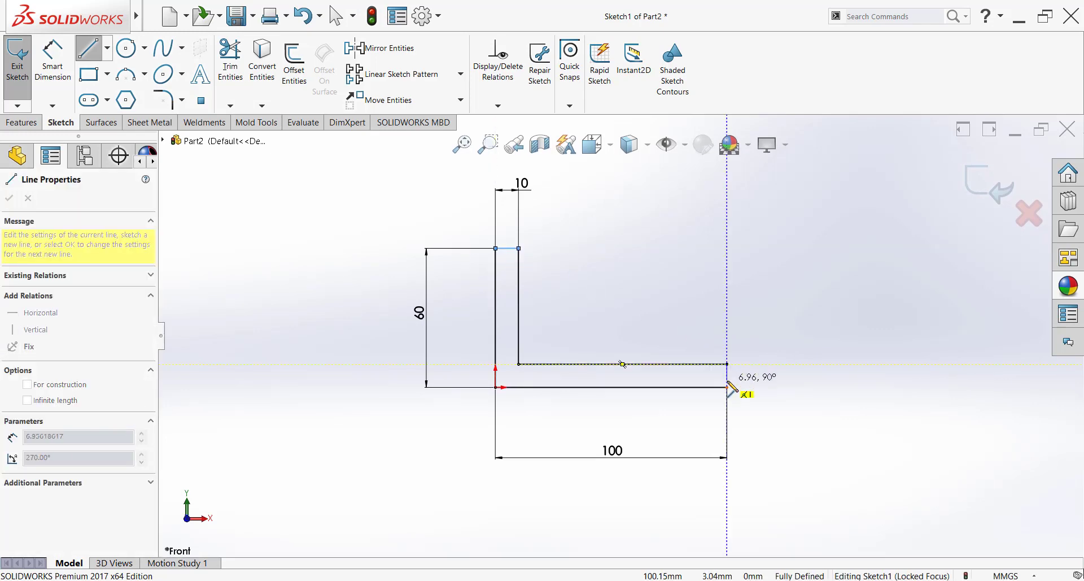
{"action": "left_click", "coordinate": [729, 388]}
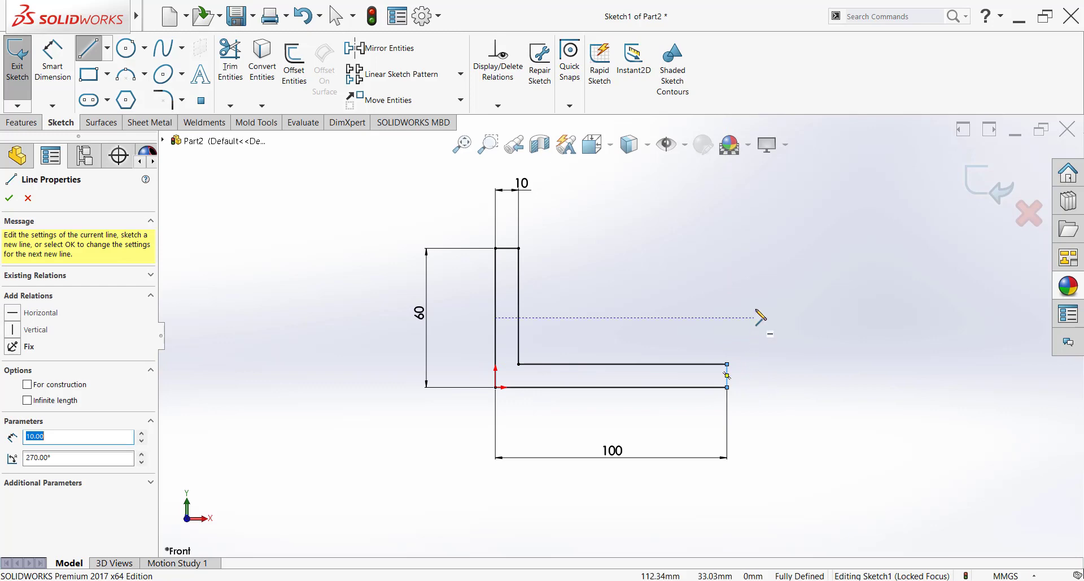
{"action": "key", "text": "Escape"}
{"action": "key", "text": "f"}
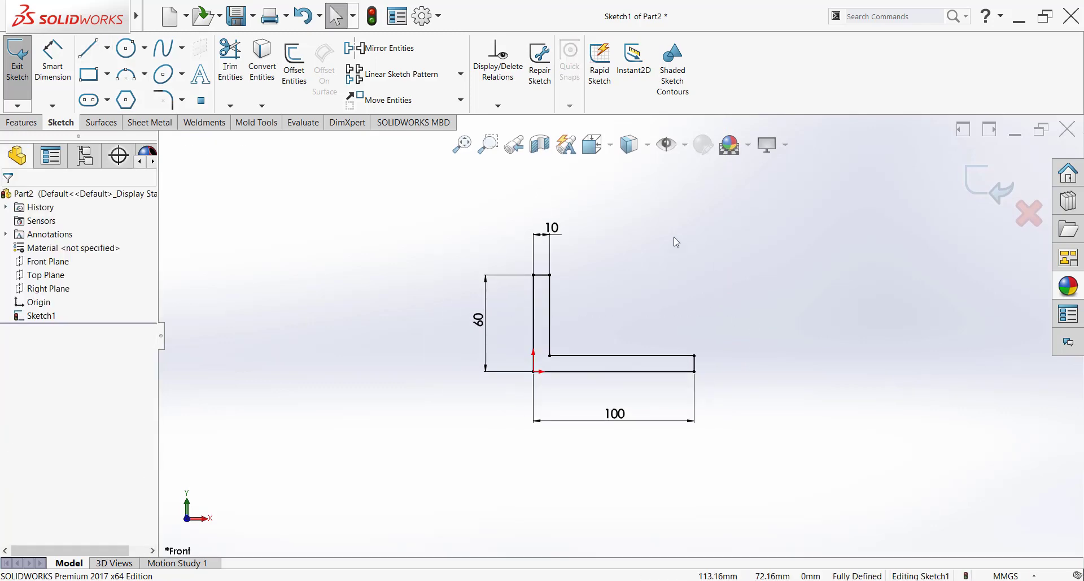
Extrude the closed L profile as a boss with the Mid Plane end condition and a depth of 60 mm
{"action": "left_click", "coordinate": [22, 122]}
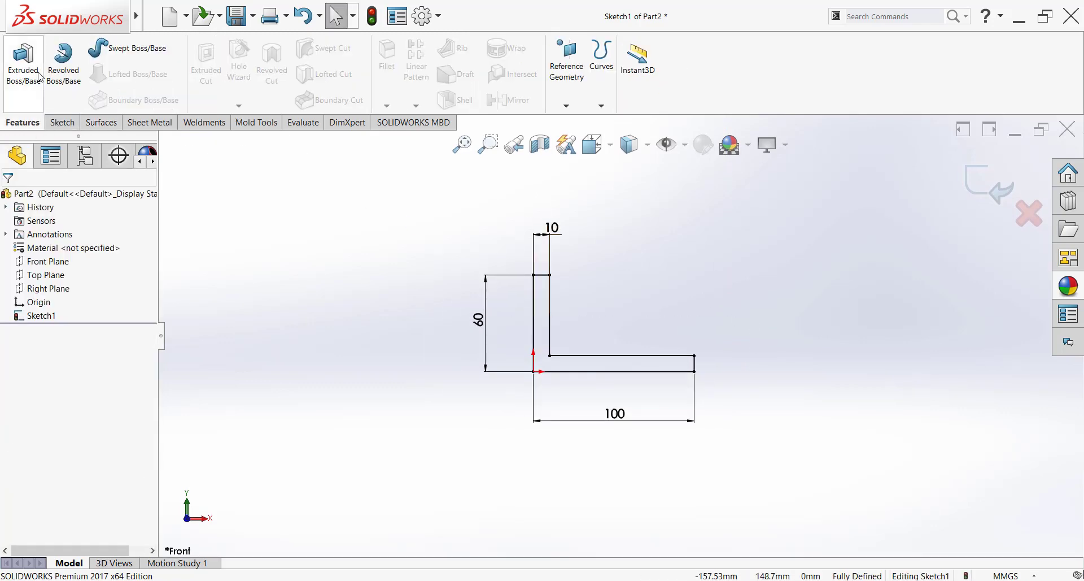
{"action": "left_click", "coordinate": [23, 62]}
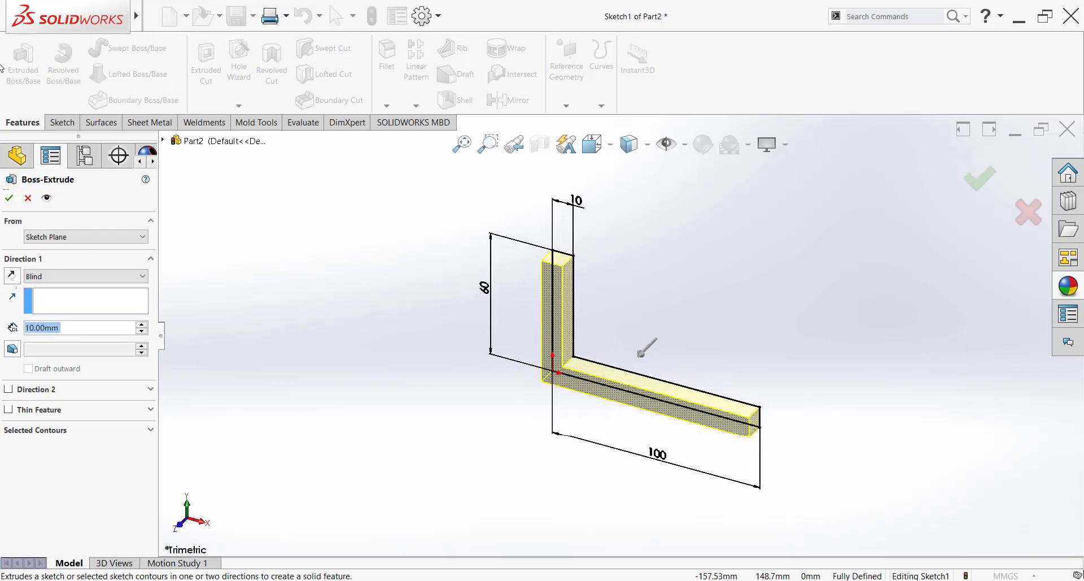
{"action": "left_click", "coordinate": [90, 276]}
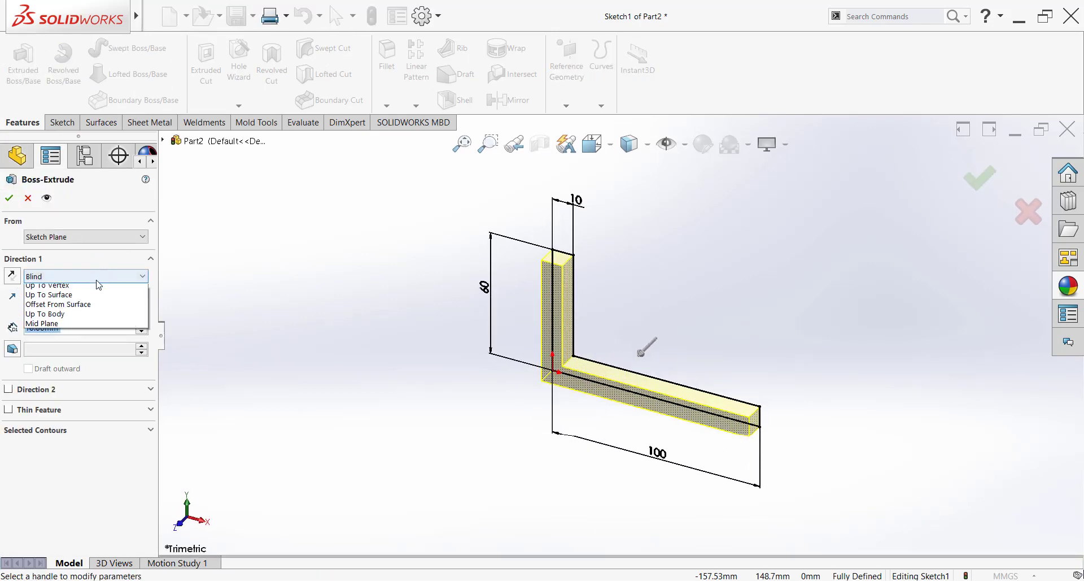
{"action": "left_click", "coordinate": [85, 338]}
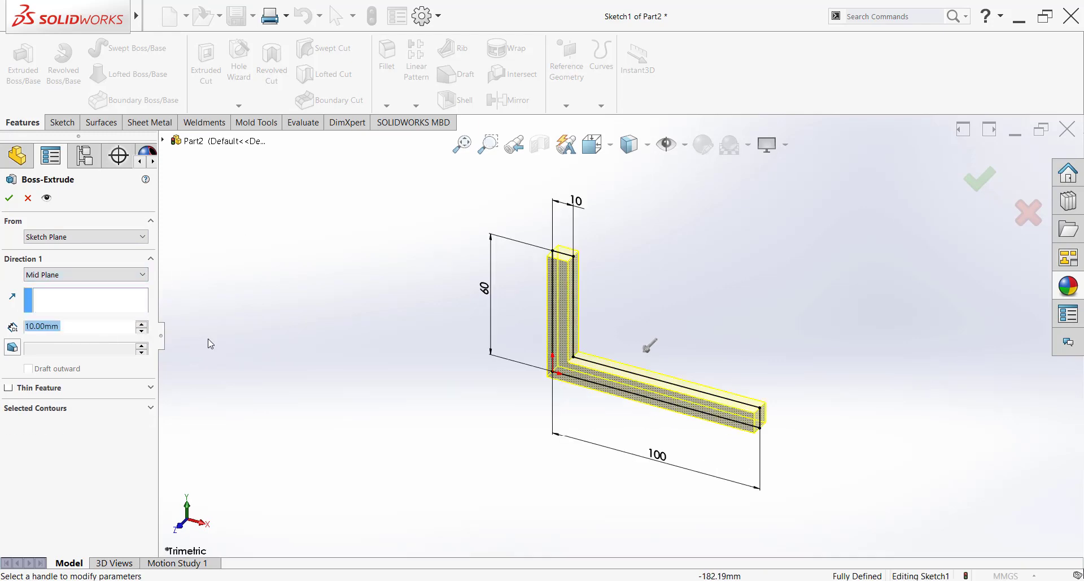
{"action": "type", "text": "60"}
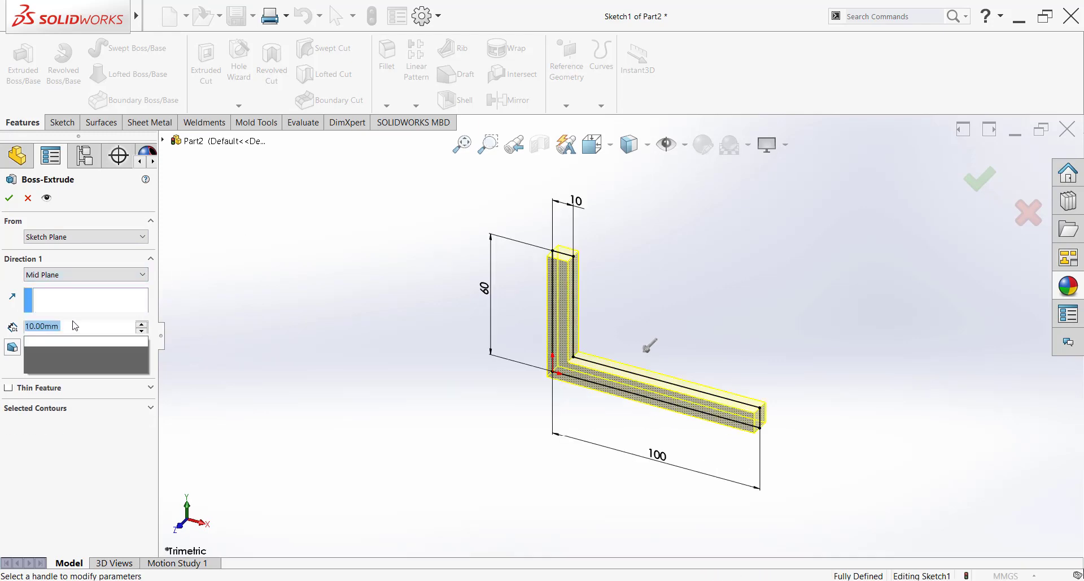
{"action": "key", "text": "Return"}
{"action": "key", "text": "Return"}
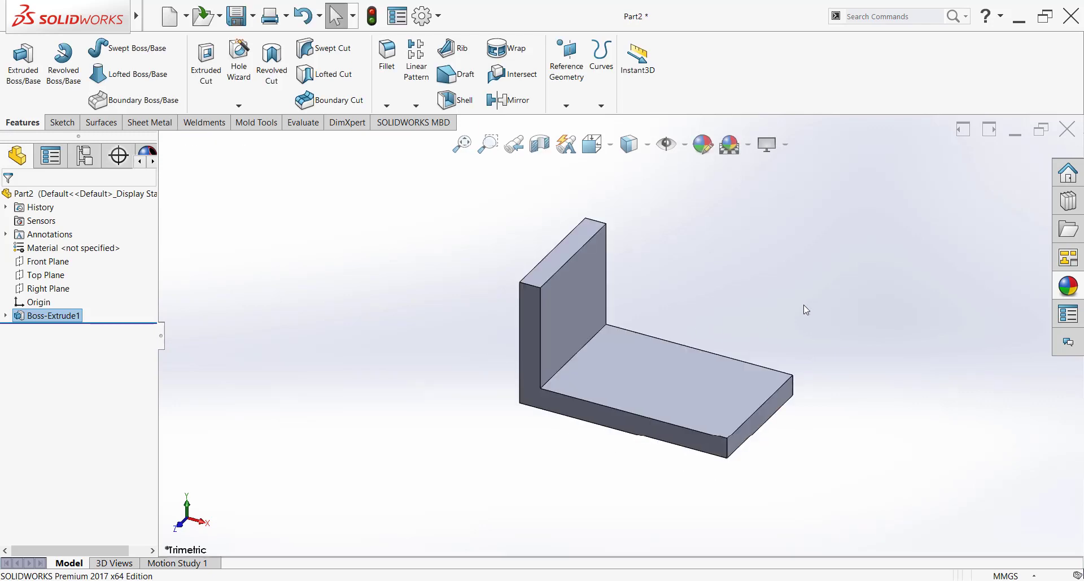
Fillet the front upper corner edge of the vertical wall with a 30 mm radius
{"action": "mouse_move", "coordinate": [650, 378]}
{"action": "middle_mouse_down"}
{"action": "mouse_move", "coordinate": [619, 353]}
{"action": "mouse_move", "coordinate": [628, 392]}
{"action": "middle_mouse_up"}
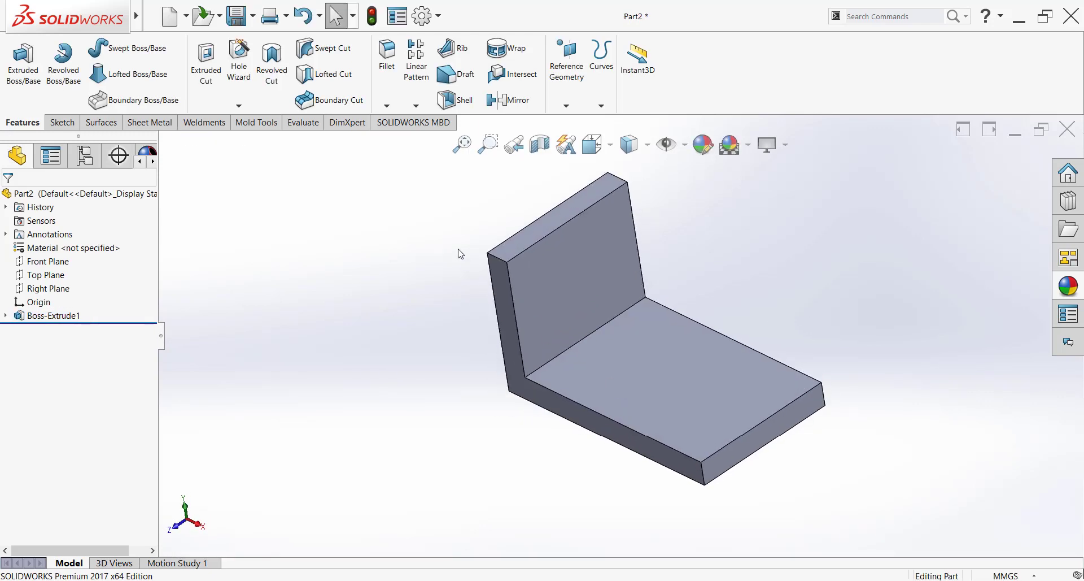
{"action": "left_click", "coordinate": [387, 66]}
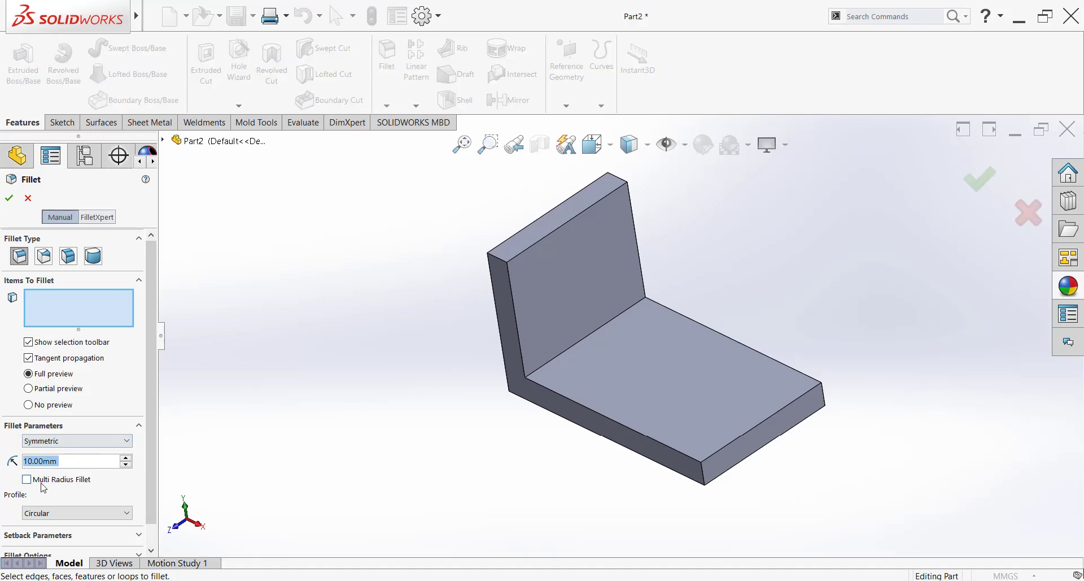
{"action": "type", "text": "30"}
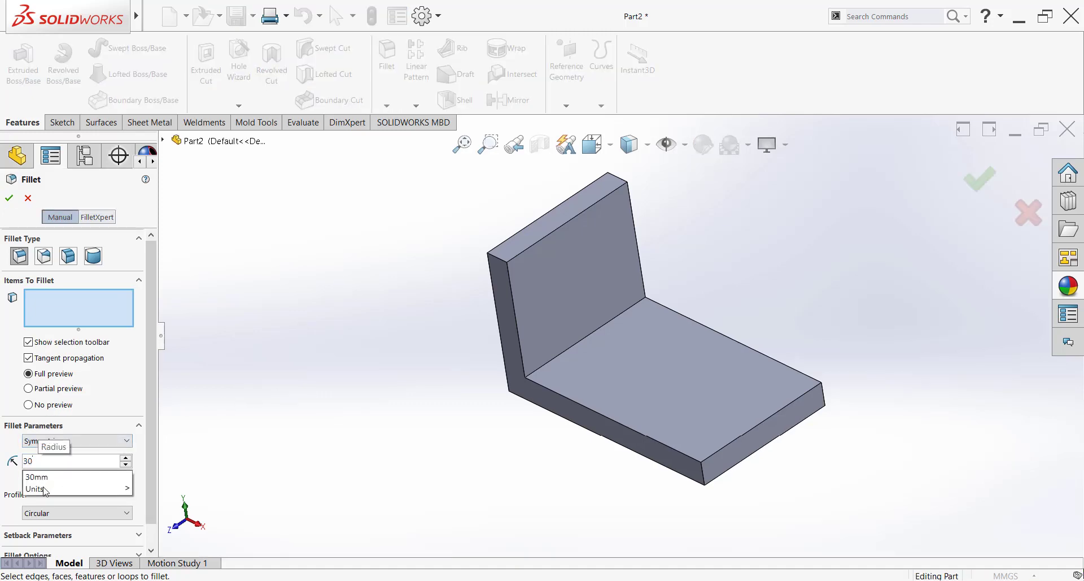
{"action": "left_click", "coordinate": [438, 232]}
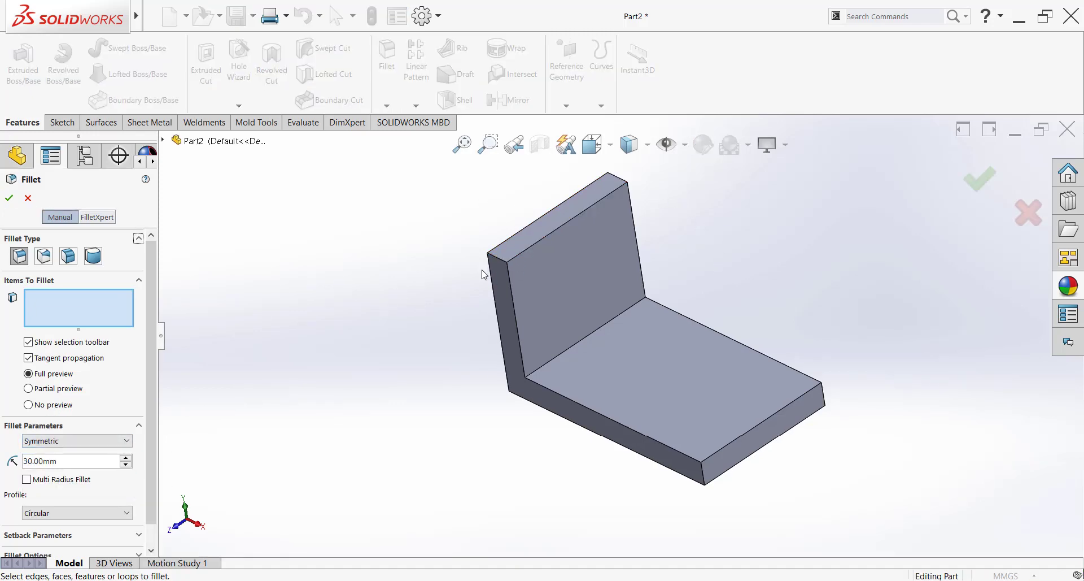
{"action": "left_click", "coordinate": [498, 262]}
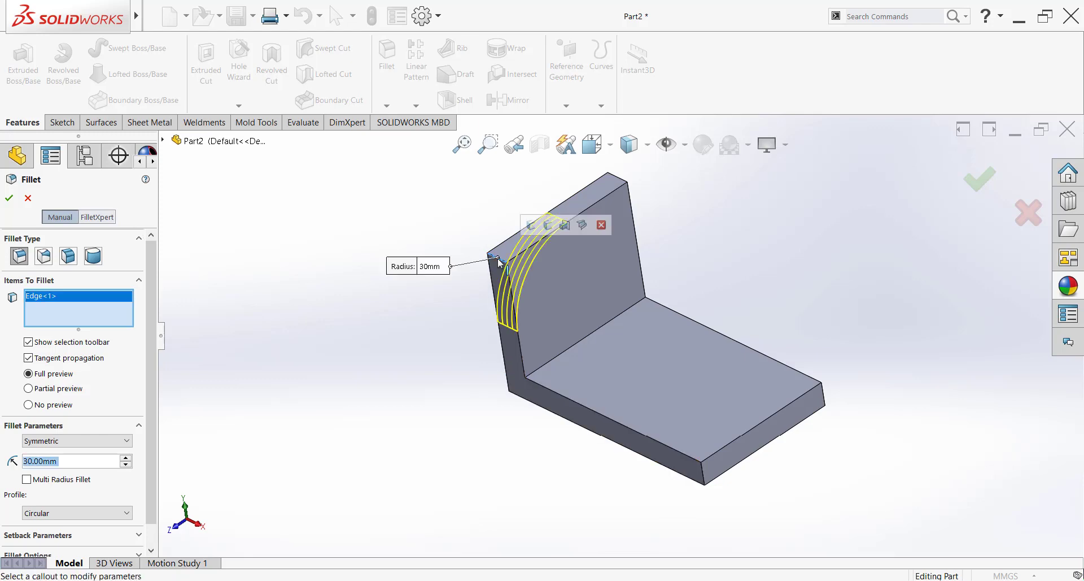
{"action": "left_click", "coordinate": [9, 198]}
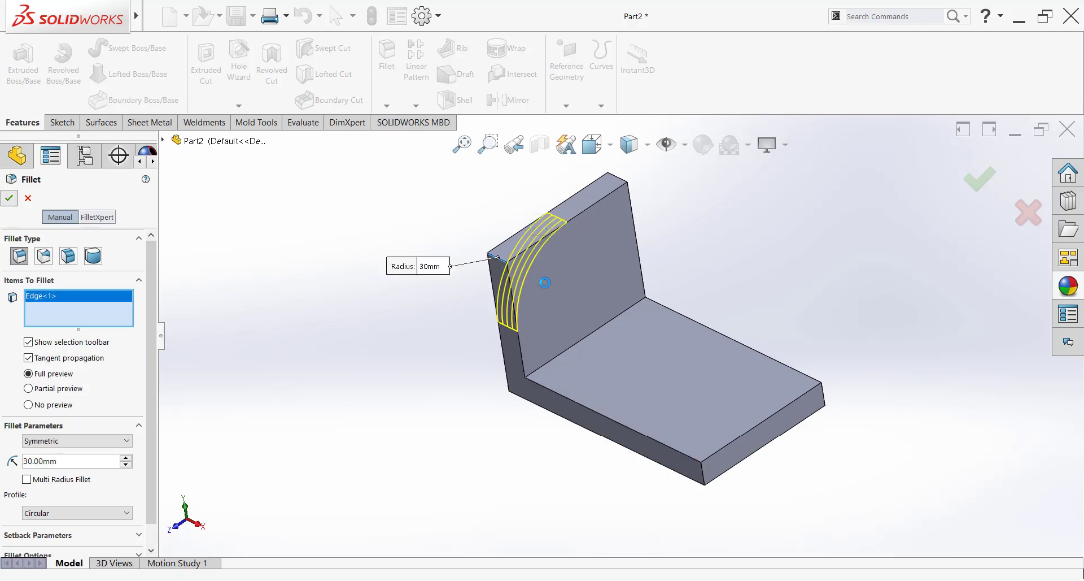
Start a sketch on the bracket's flat L-shaped side face, opposite the rounded corner, viewed normal to the face
{"action": "middle_click_drag", "start_coordinate": [801, 368], "coordinate": [746, 409]}
{"action": "left_click", "coordinate": [785, 340]}
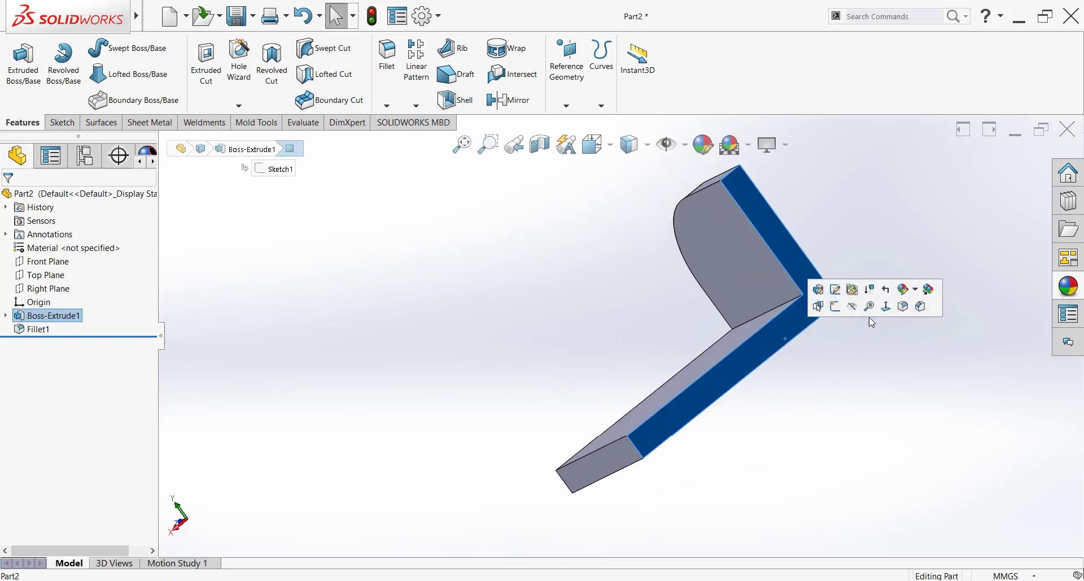
{"action": "left_click", "coordinate": [898, 308]}
{"action": "left_click", "coordinate": [872, 339]}
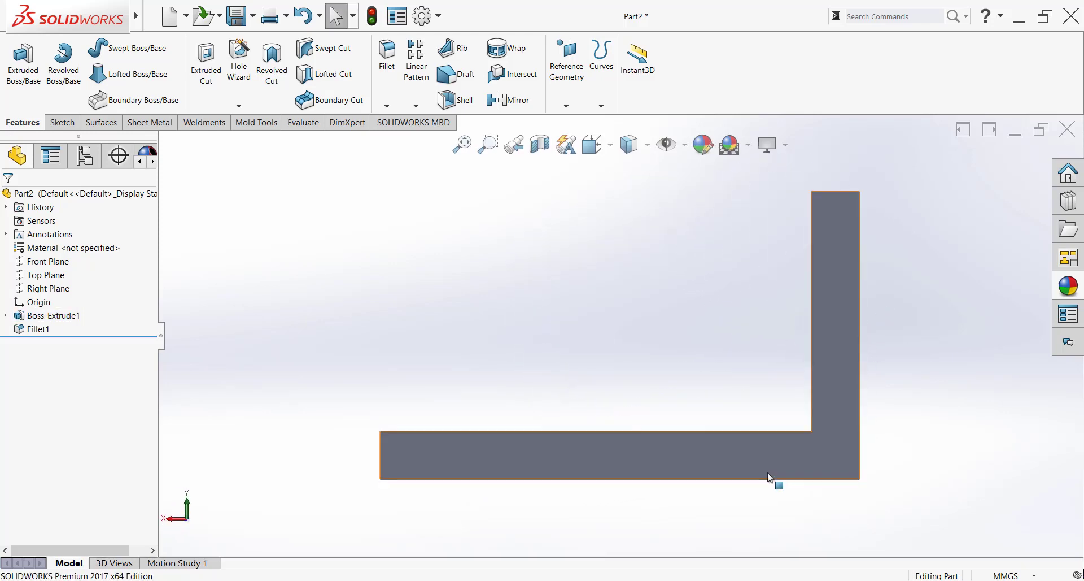
{"action": "left_click", "coordinate": [817, 456]}
{"action": "left_click", "coordinate": [834, 429]}
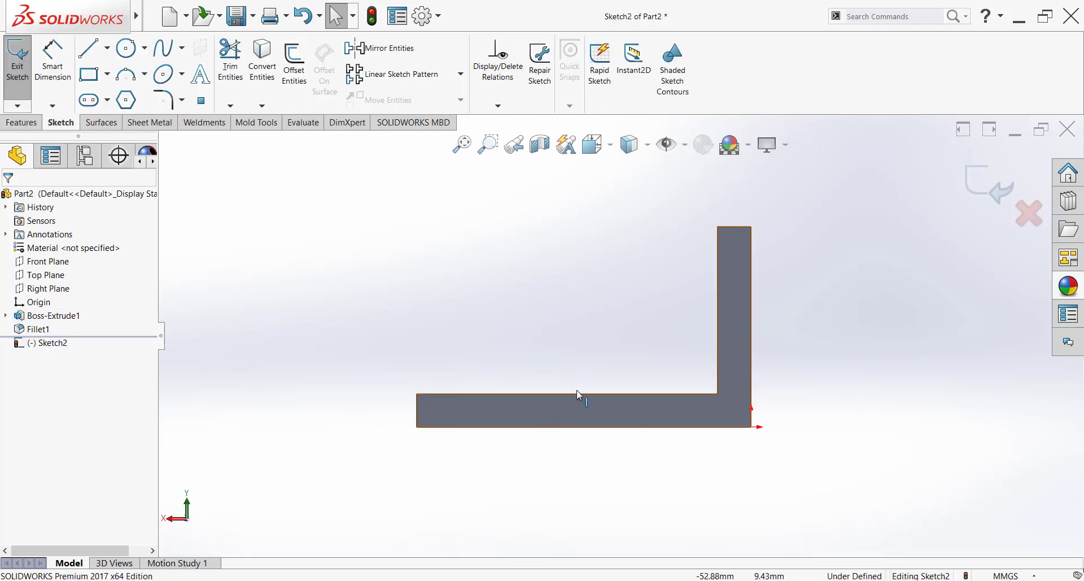
Convert the inner horizontal and inner vertical edges of the L-shaped face into sketch lines
{"action": "left_click", "coordinate": [591, 393]}
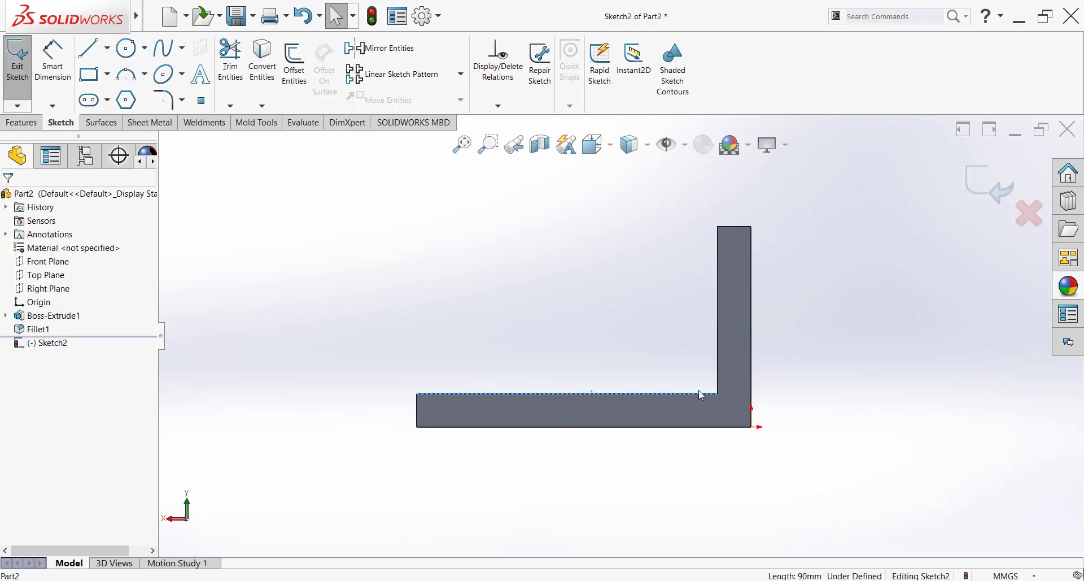
{"action": "left_click", "coordinate": [718, 336], "text": "ctrl"}
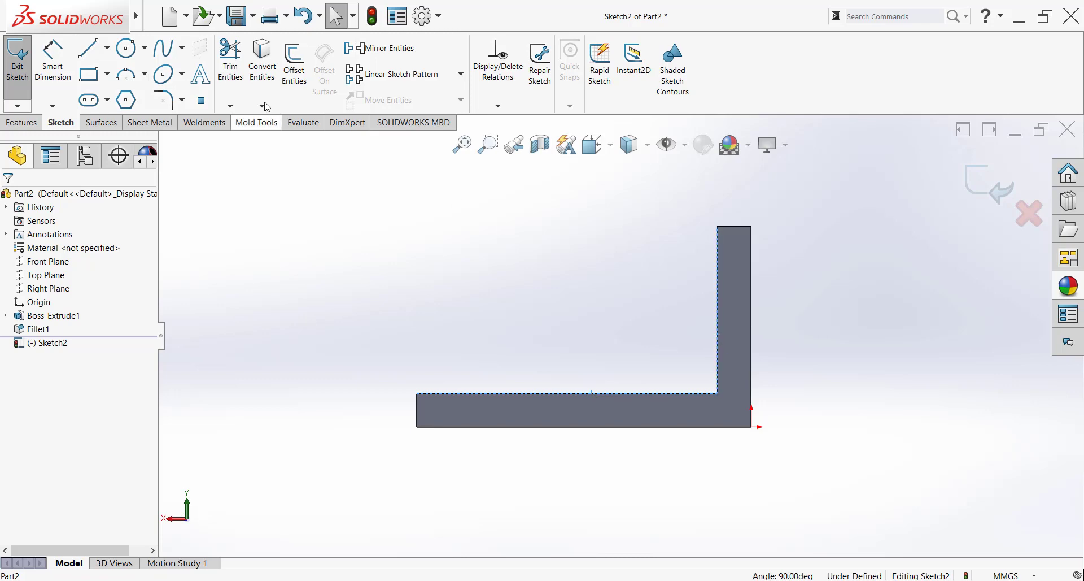
{"action": "left_click", "coordinate": [262, 62]}
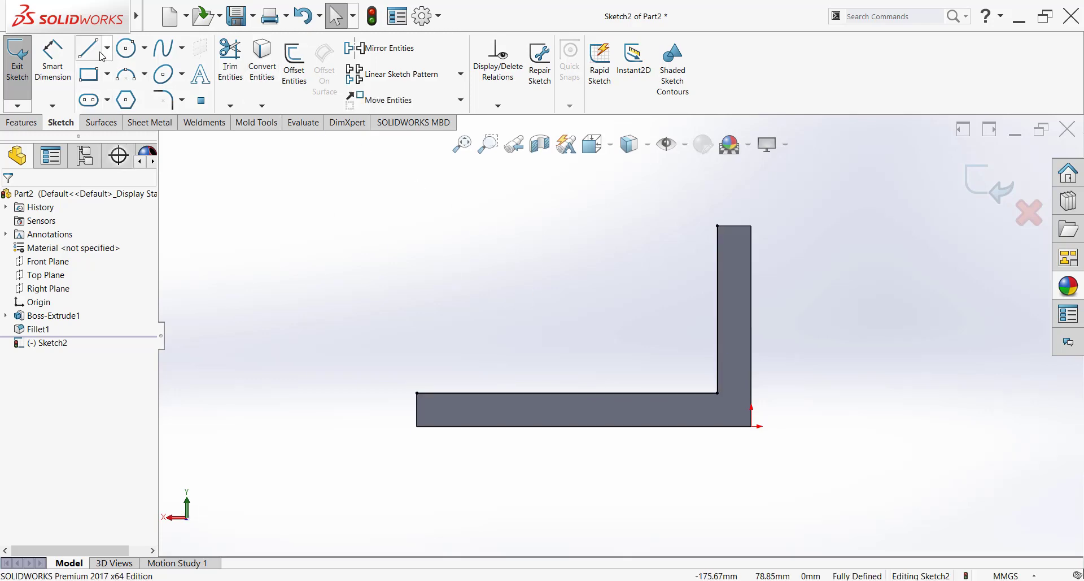
Sketch a horizontal line about 62 mm long from the vertical wall and a sloped line to the base's outer end, trimming the excess vertical line above
{"action": "key", "text": "l"}
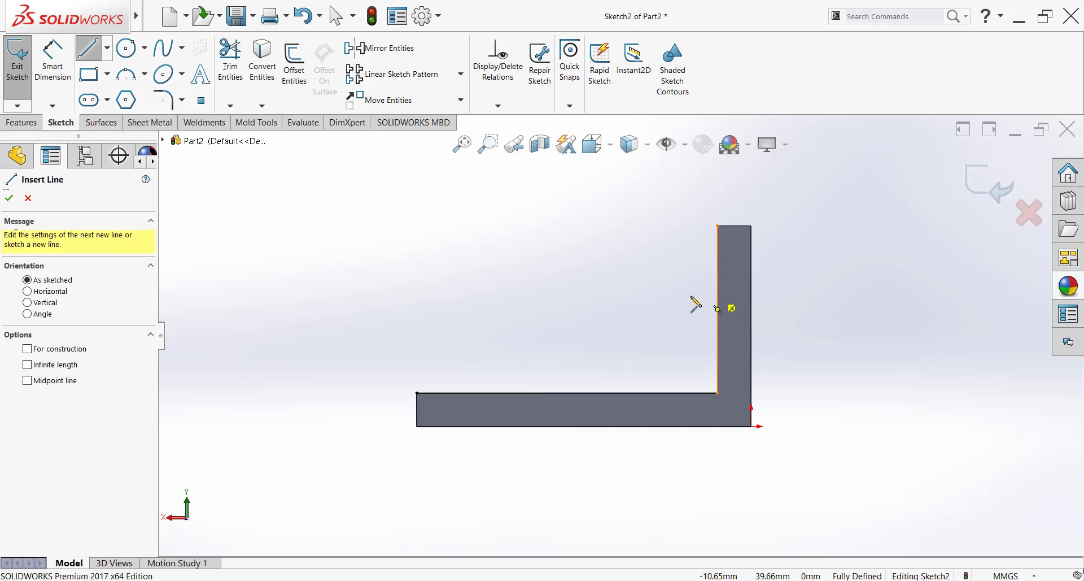
{"action": "left_click", "coordinate": [717, 310]}
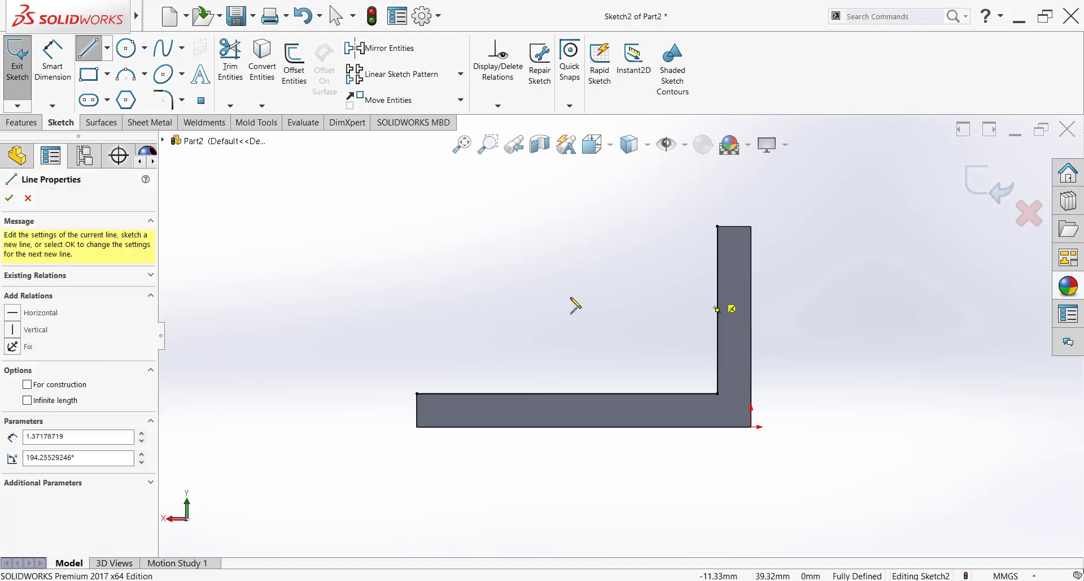
{"action": "left_click", "coordinate": [512, 294]}
{"action": "left_click", "coordinate": [417, 393]}
{"action": "key", "text": "Escape"}
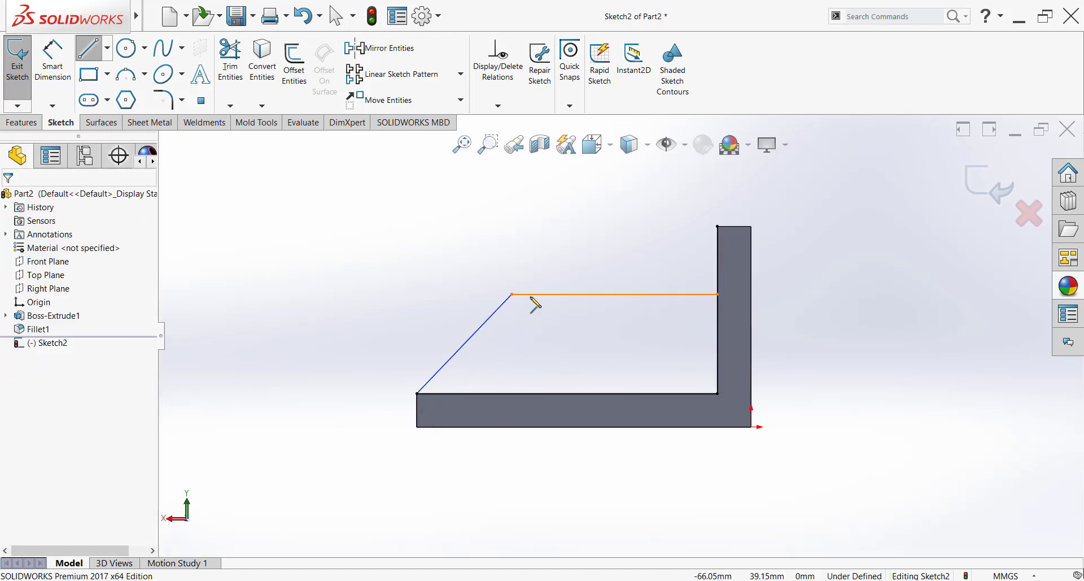
{"action": "left_click", "coordinate": [231, 60]}
{"action": "key", "text": "Escape"}
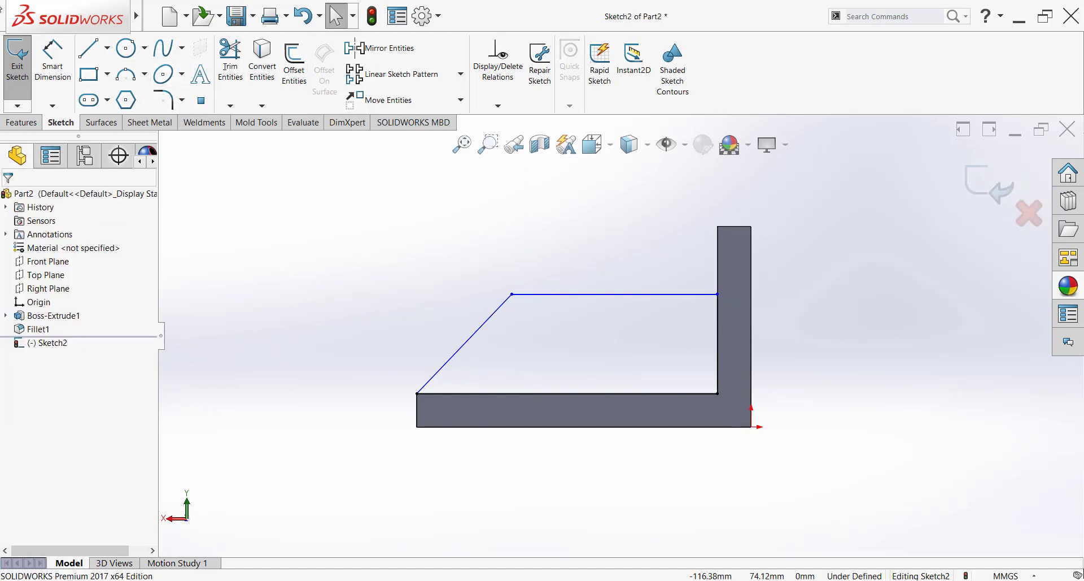
Dimension the horizontal line's length and the angle between the sloped line and the base line
{"action": "left_click", "coordinate": [53, 62]}
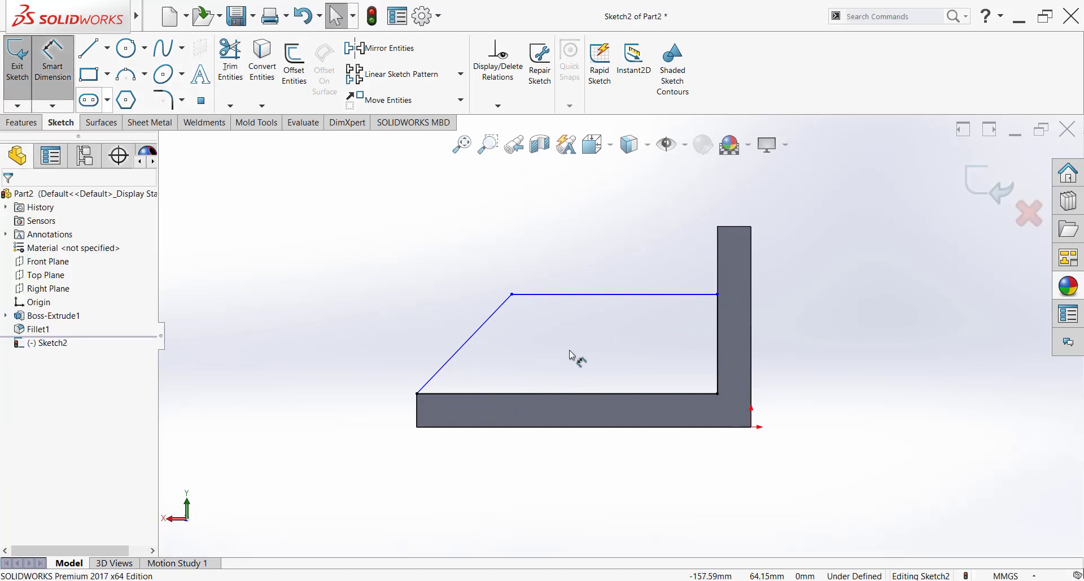
{"action": "left_click", "coordinate": [635, 294]}
{"action": "left_click", "coordinate": [627, 247]}
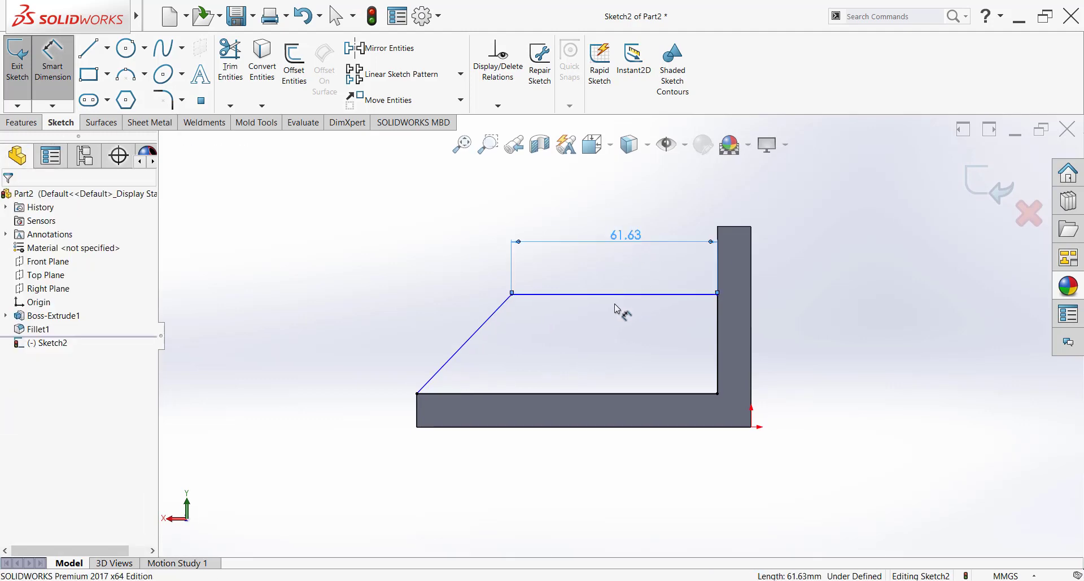
{"action": "left_click", "coordinate": [501, 339]}
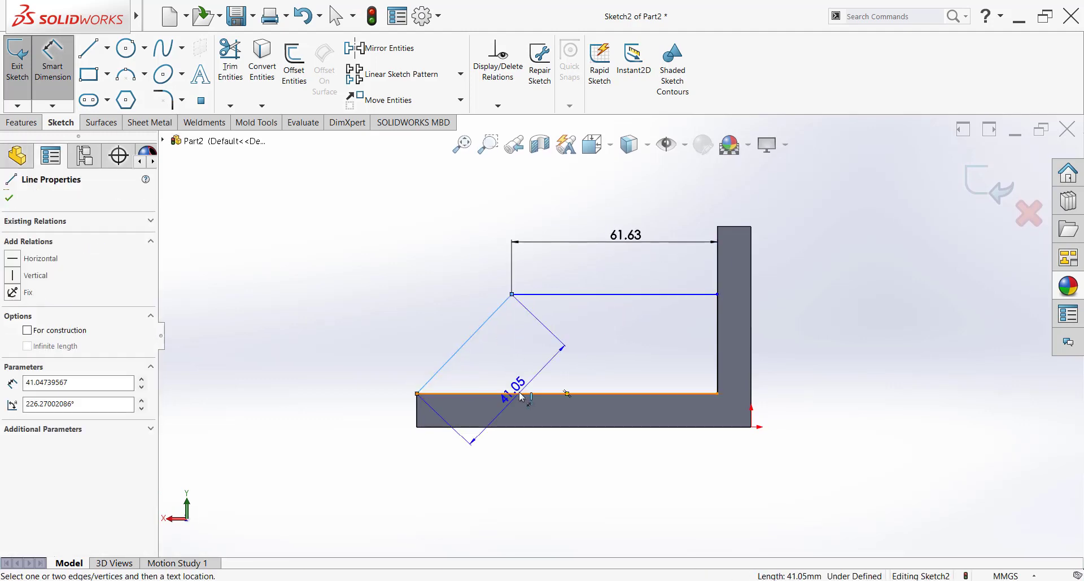
{"action": "left_click", "coordinate": [519, 393]}
{"action": "left_click", "coordinate": [551, 361]}
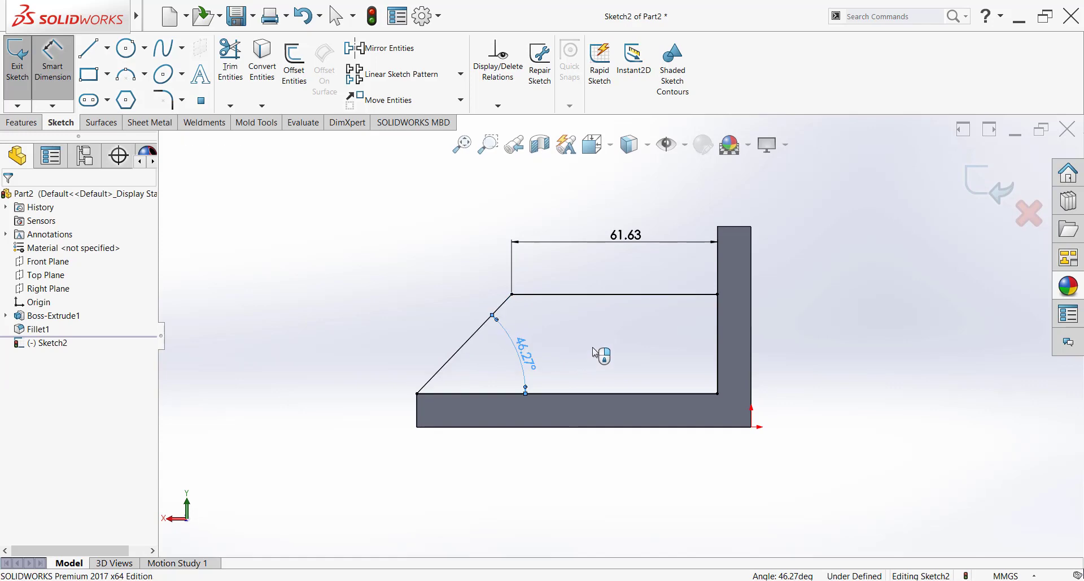
{"action": "key", "text": "Escape"}
{"action": "key", "text": "Escape"}
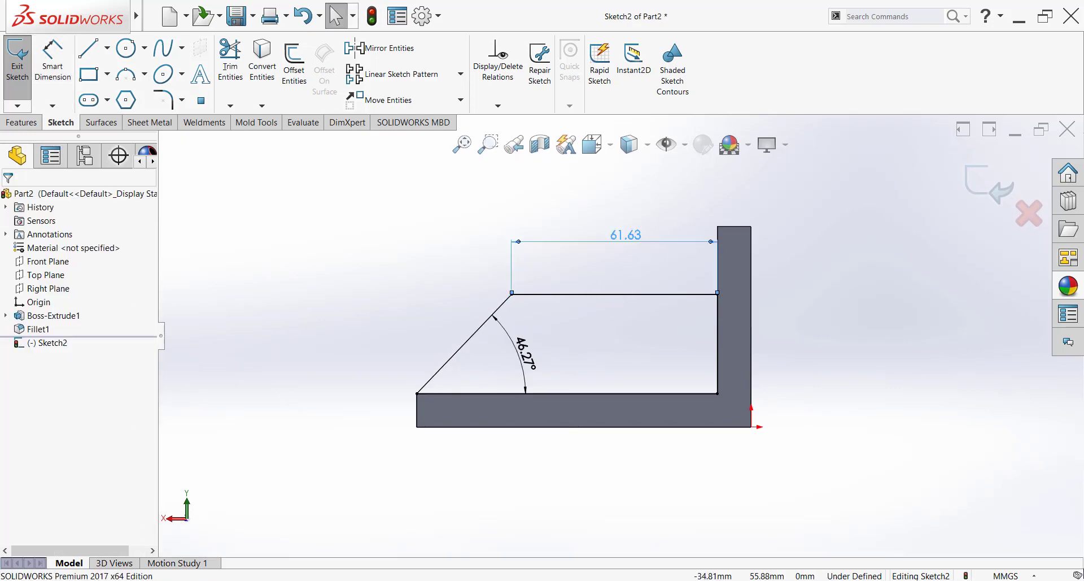
Set the horizontal line's length to 60 mm and the sloped line's angle to 45 degrees
{"action": "double_click", "coordinate": [626, 235]}
{"action": "type", "text": "60"}
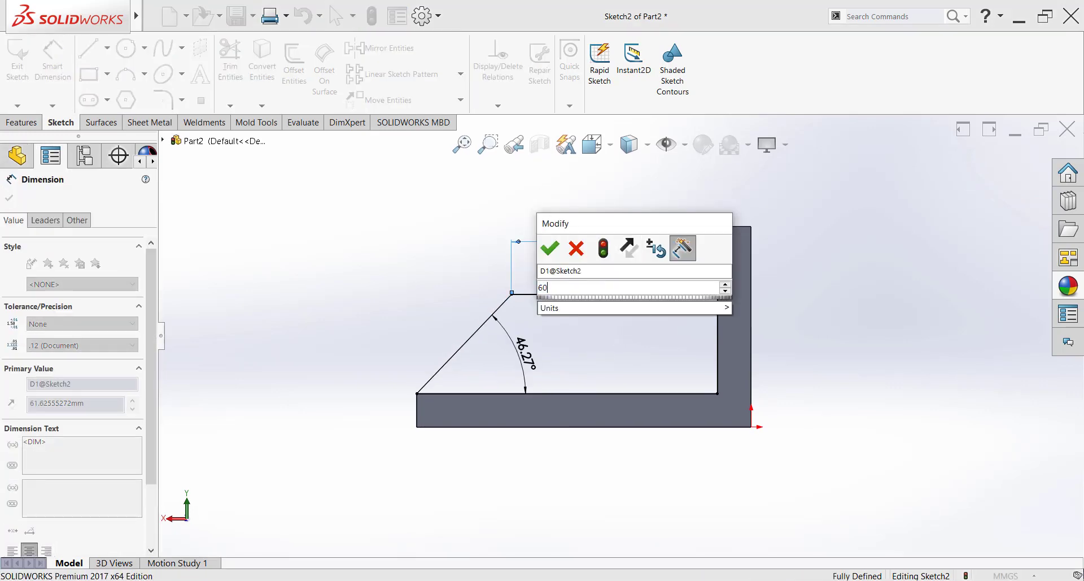
{"action": "key", "text": "Return"}
{"action": "key", "text": "Escape"}
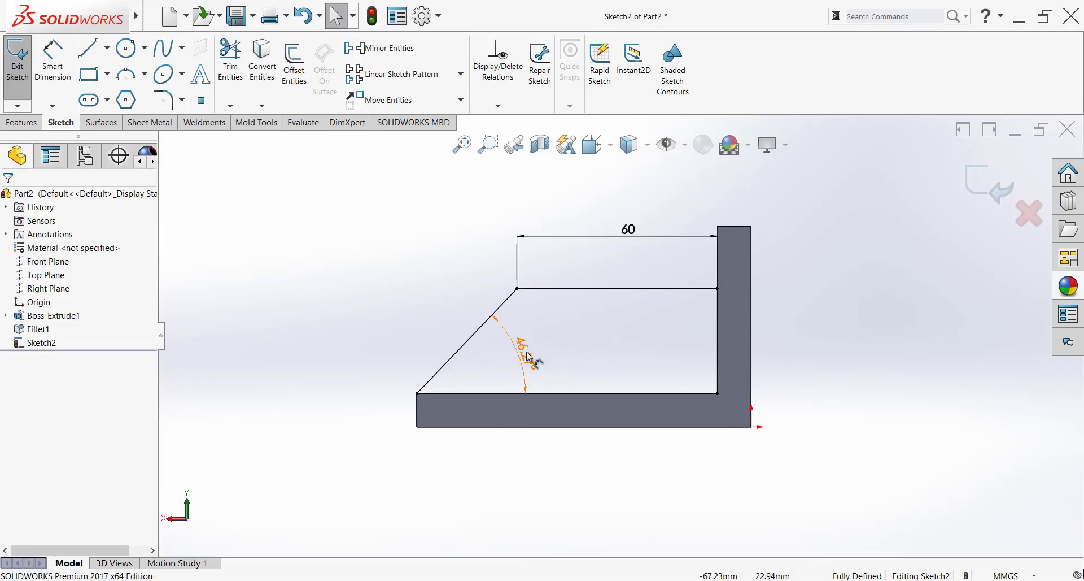
{"action": "double_click", "coordinate": [524, 352]}
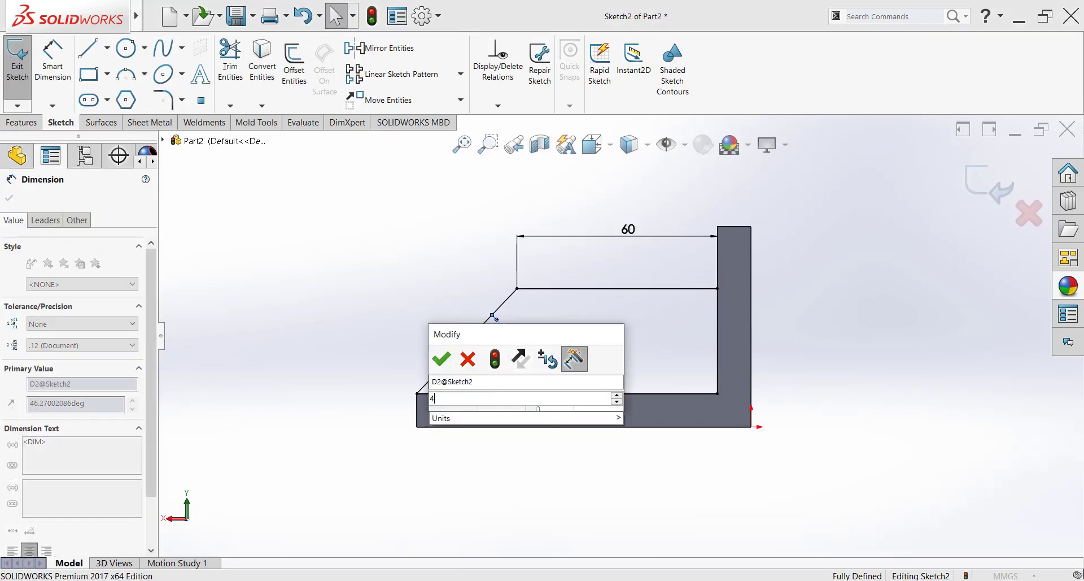
{"action": "type", "text": "45"}
{"action": "key", "text": "Return"}
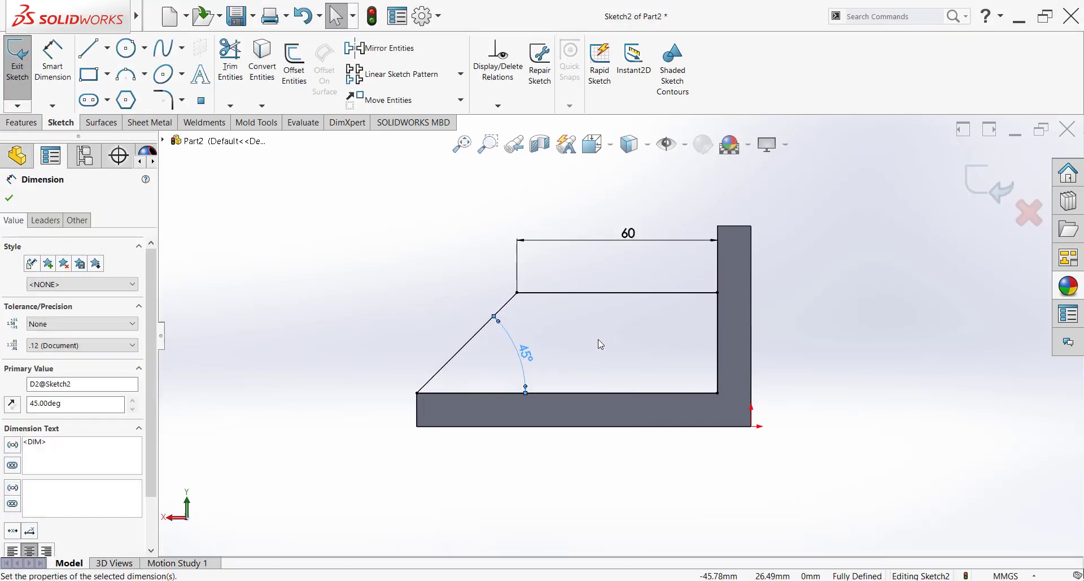
{"action": "key", "text": "Escape"}
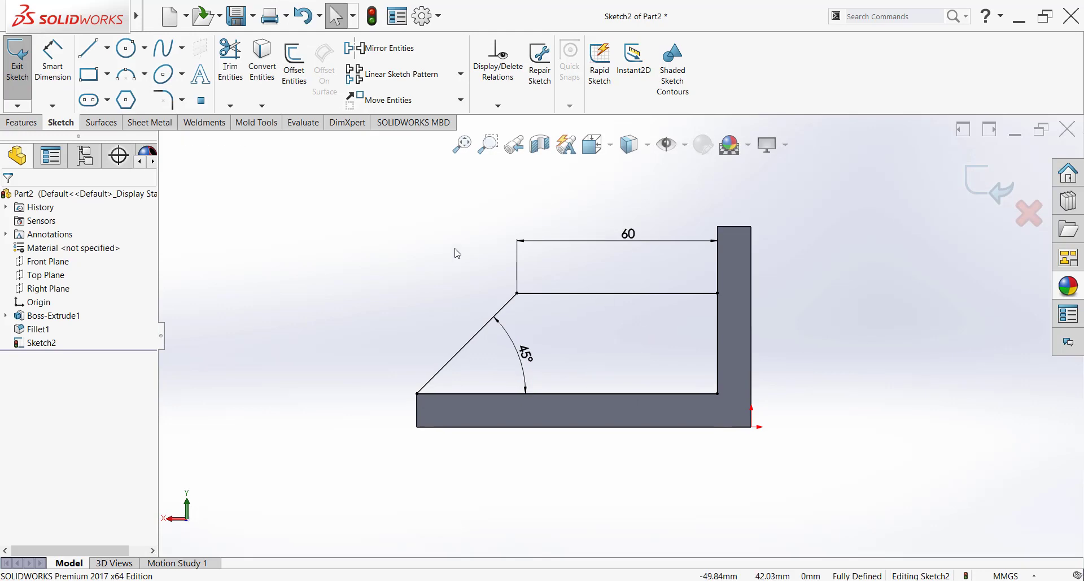
Extrude the closed side profile as a Blind boss 10 mm deep, with the direction reversed toward the inside of the bracket
{"action": "left_click", "coordinate": [21, 122]}
{"action": "middle_click_drag", "start_coordinate": [621, 349], "coordinate": [675, 404]}
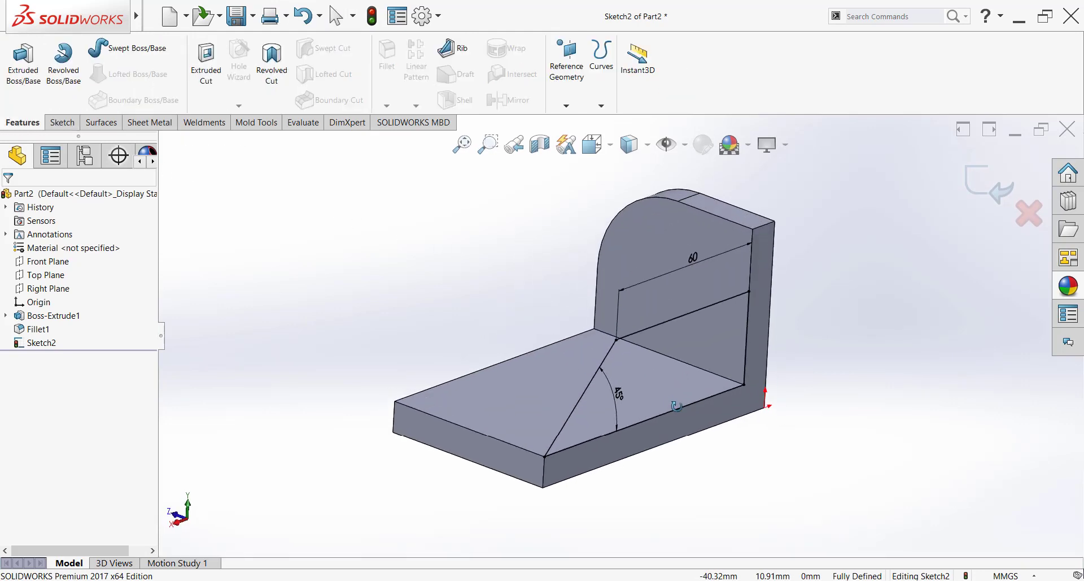
{"action": "left_click", "coordinate": [23, 65]}
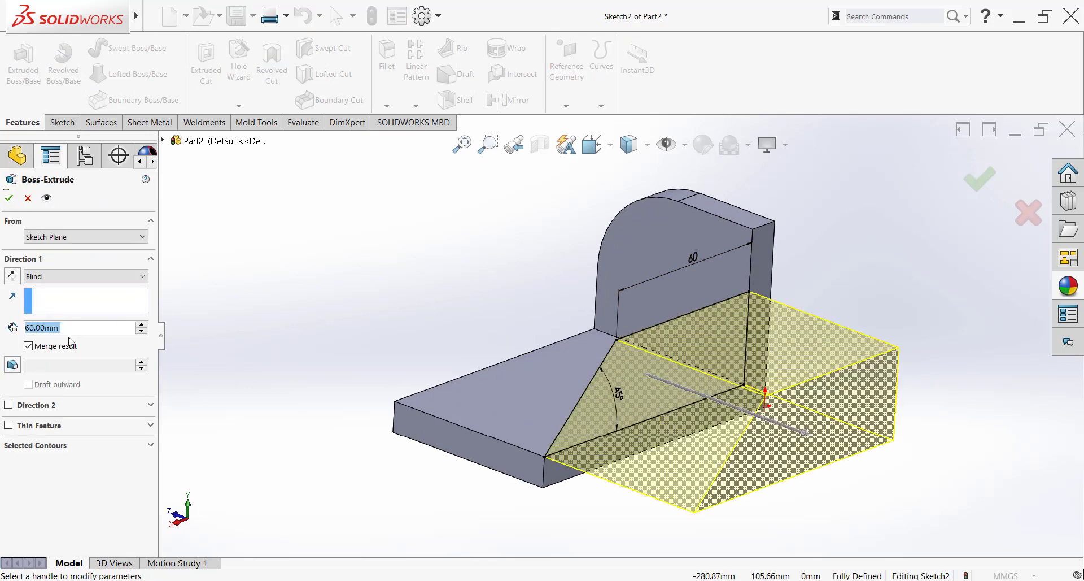
{"action": "type", "text": "10"}
{"action": "key", "text": "Return"}
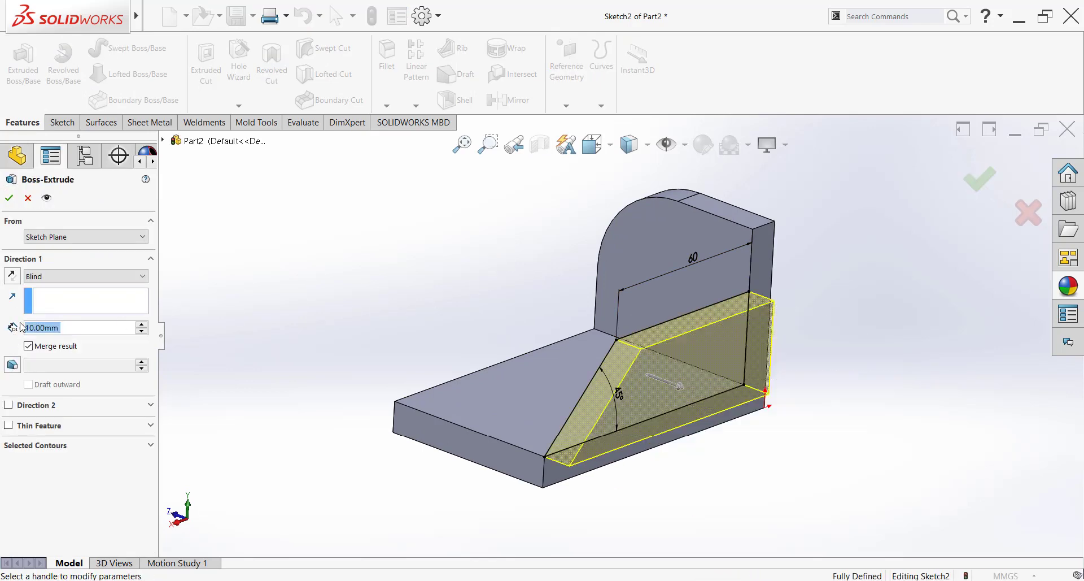
{"action": "left_click", "coordinate": [13, 276]}
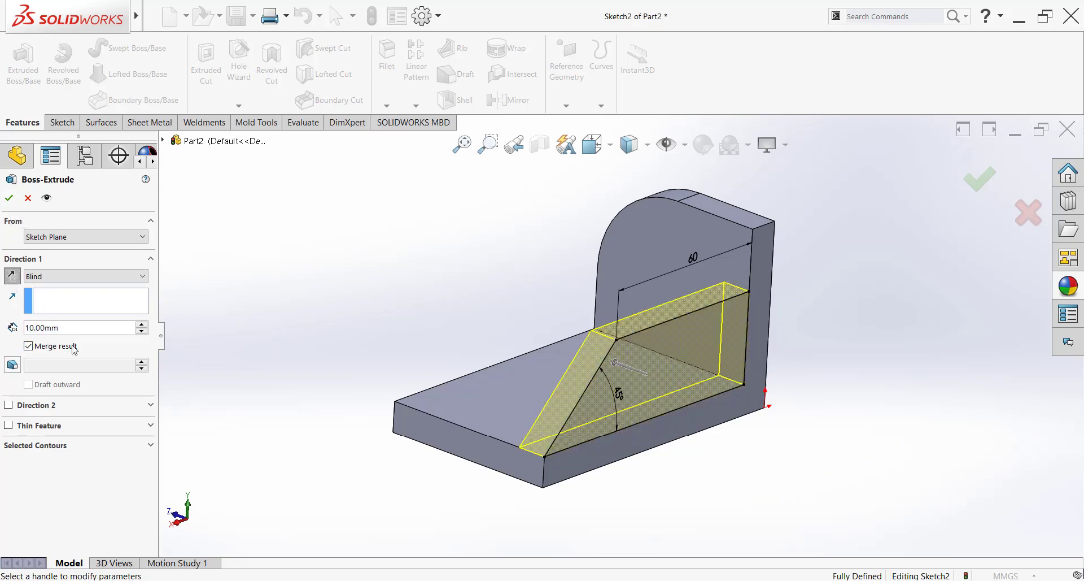
{"action": "left_click", "coordinate": [10, 198]}
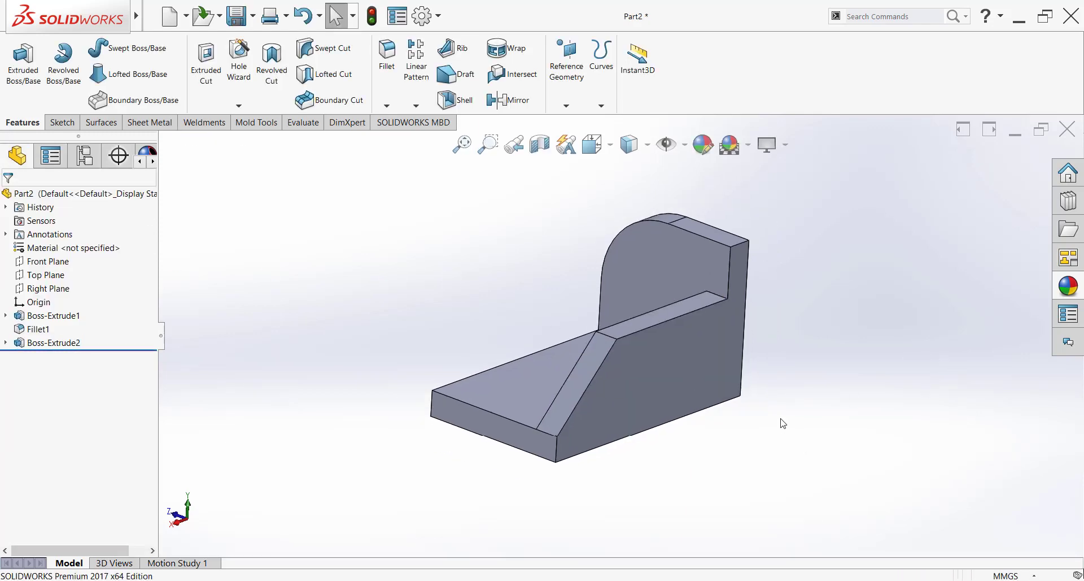
Start a sketch on the inner face of the sloped side wall, viewed normal to the face
{"action": "middle_click_drag", "start_coordinate": [783, 423], "coordinate": [860, 459]}
{"action": "left_click", "coordinate": [637, 339]}
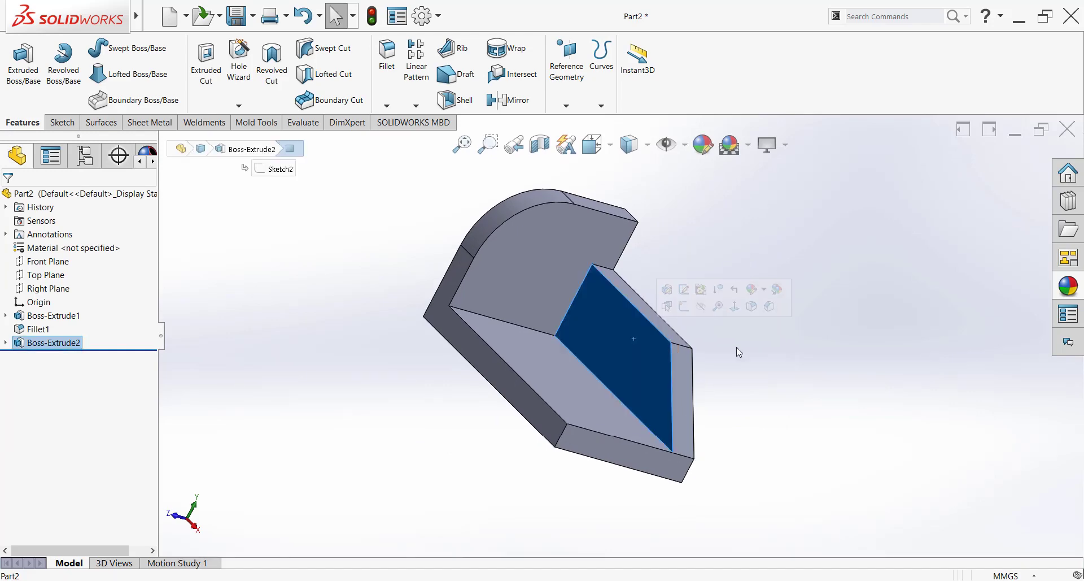
{"action": "left_click", "coordinate": [734, 308]}
{"action": "key", "text": "Escape"}
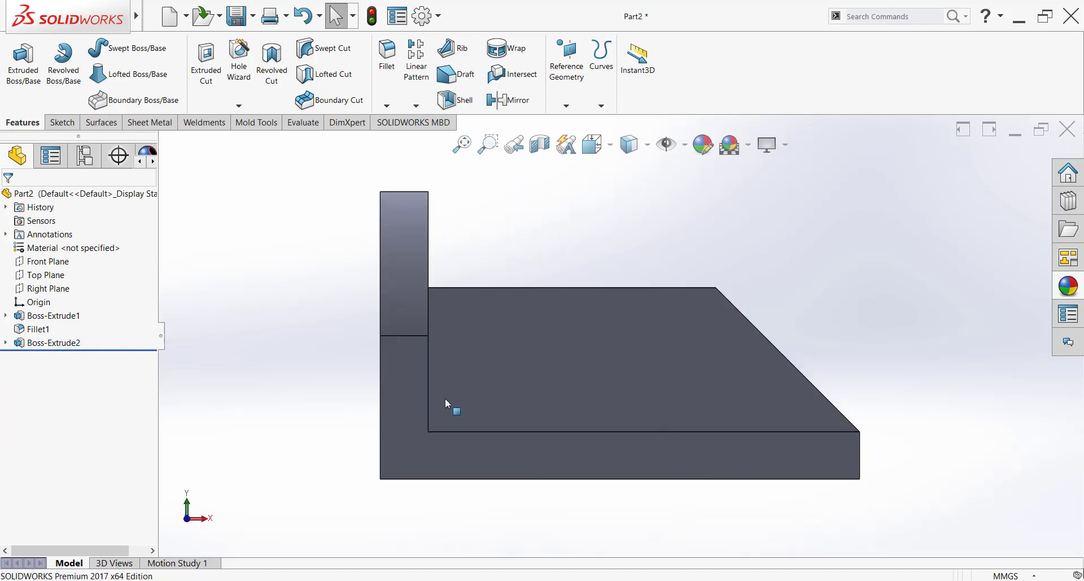
{"action": "left_click", "coordinate": [473, 370]}
{"action": "left_click", "coordinate": [540, 312]}
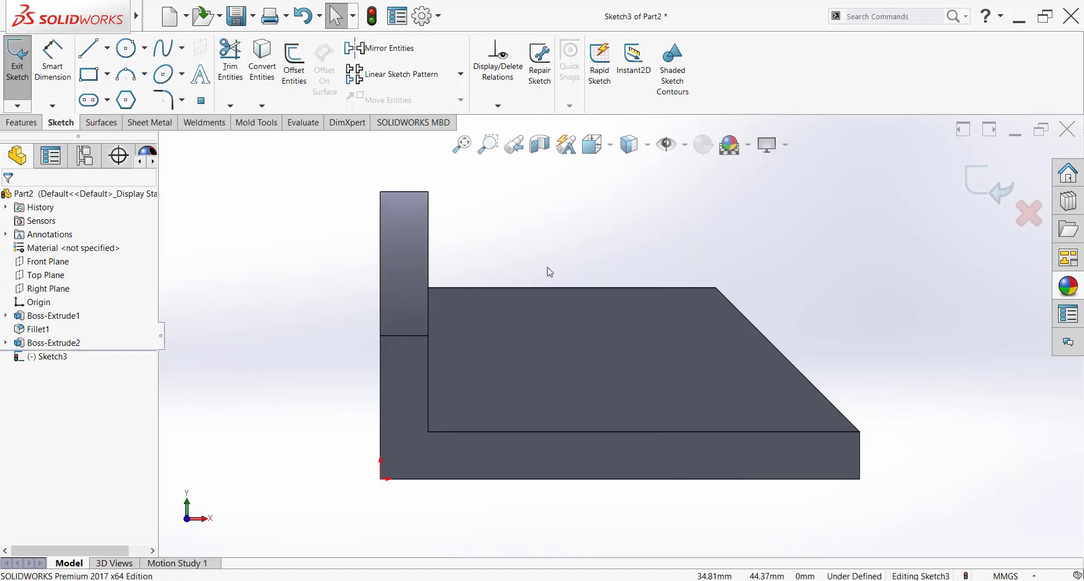
Sketch a corner rectangle about 39 by 27 mm from the side wall's upper corner at the vertical wall
{"action": "left_click", "coordinate": [94, 76]}
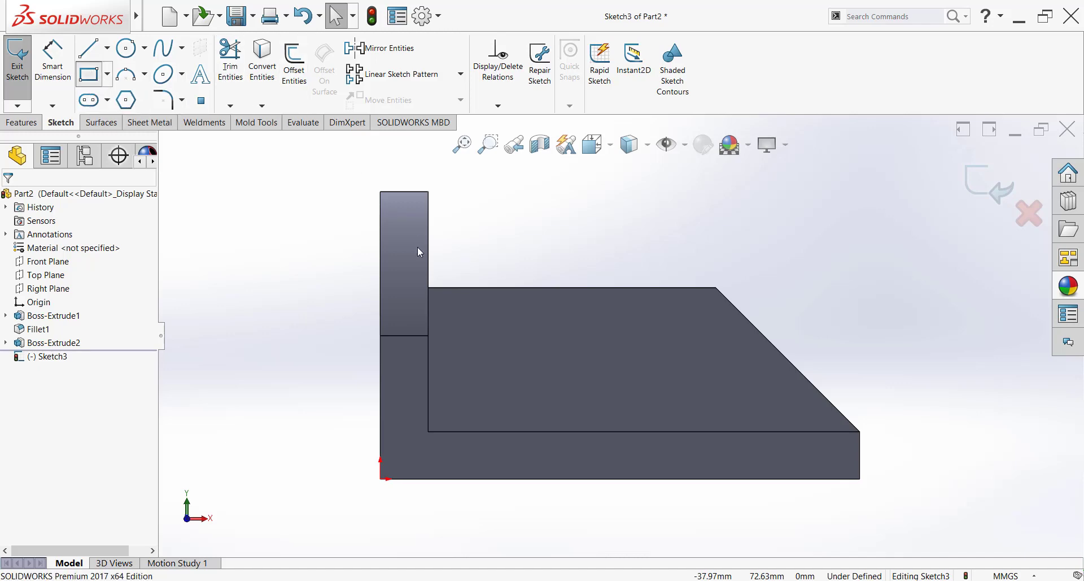
{"action": "left_click", "coordinate": [429, 288]}
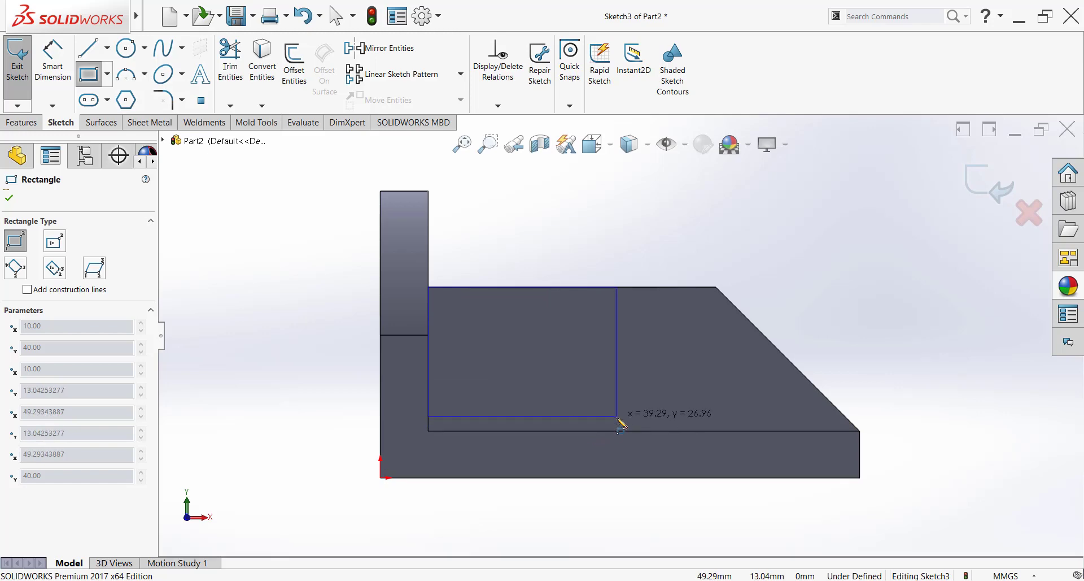
{"action": "left_click", "coordinate": [617, 416]}
{"action": "key", "text": "Escape"}
Make the rectangle's lower line collinear with the upper edge of the base plate
{"action": "left_click", "coordinate": [552, 416]}
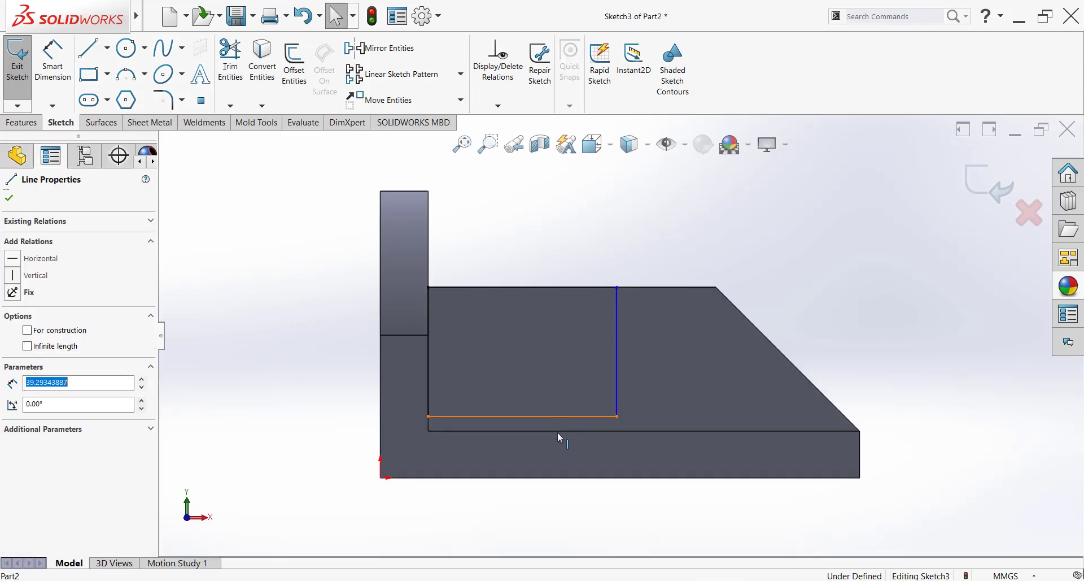
{"action": "left_click", "coordinate": [558, 431], "text": "ctrl"}
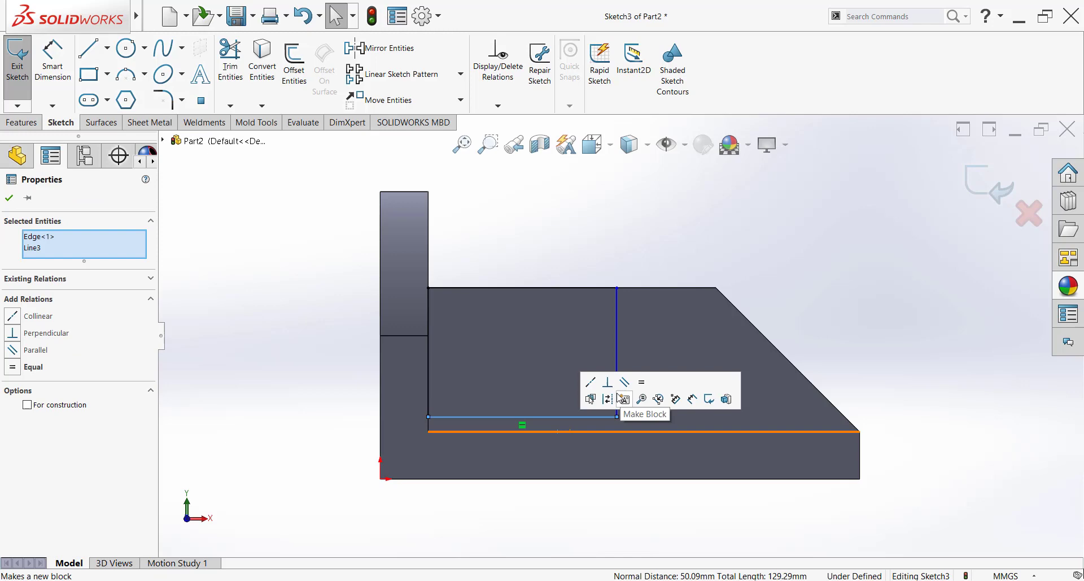
{"action": "left_click", "coordinate": [590, 381]}
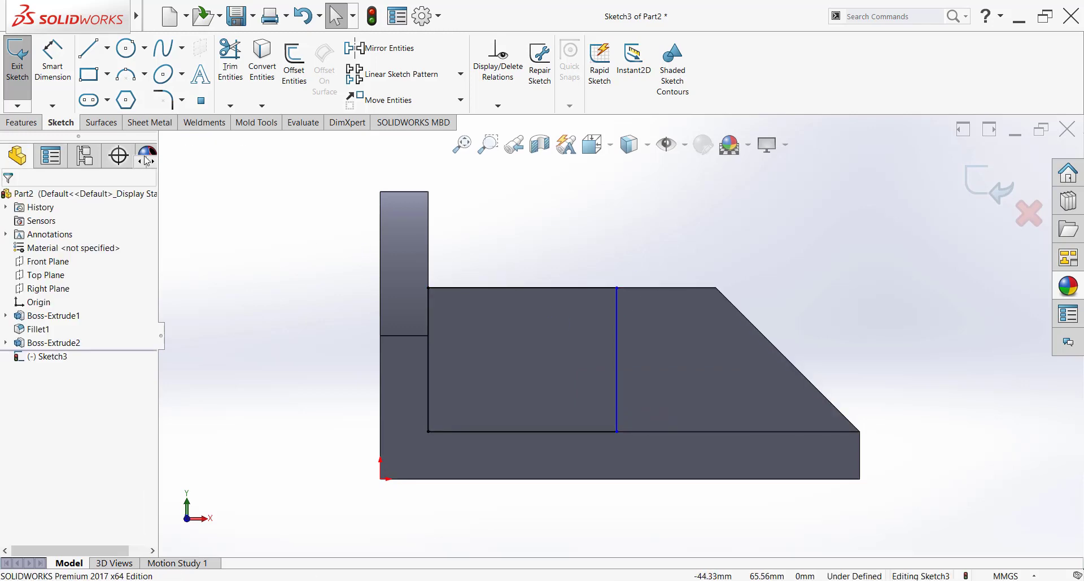
Dimension the length of the rectangle's upper line
{"action": "left_click", "coordinate": [52, 59]}
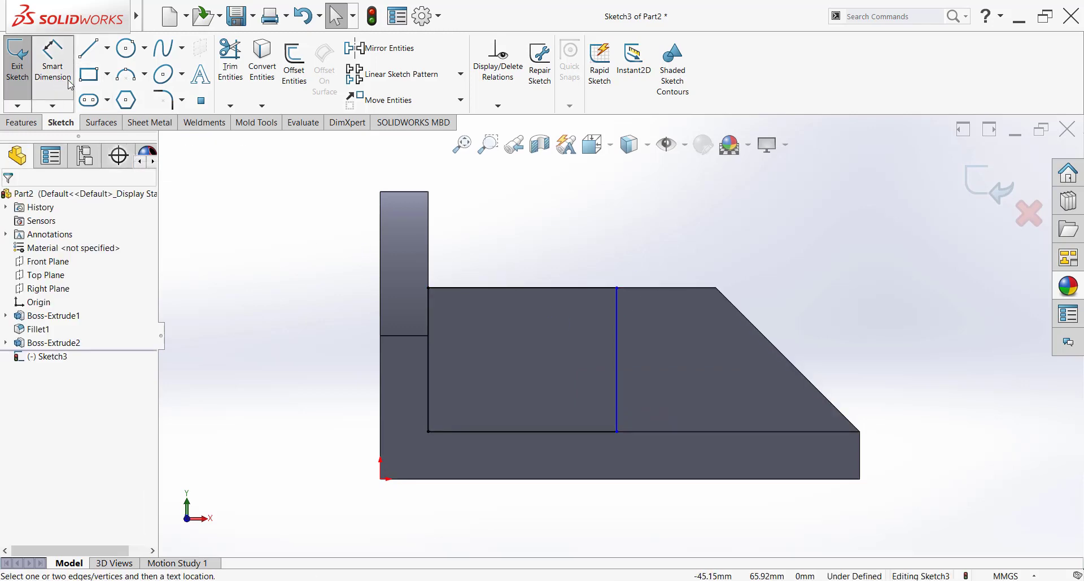
{"action": "left_click", "coordinate": [543, 290]}
{"action": "left_click", "coordinate": [523, 242]}
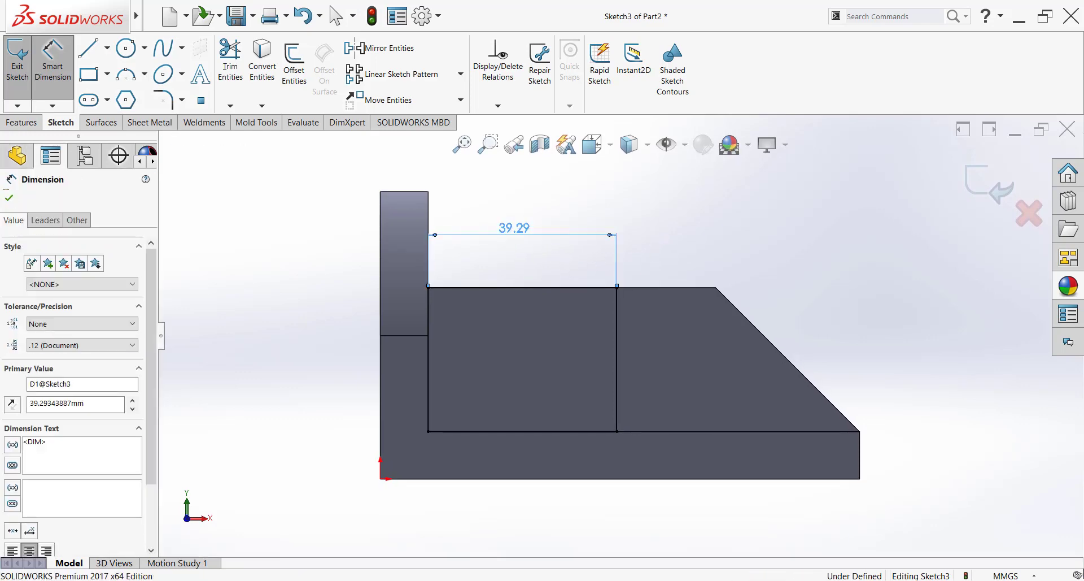
Set the length of the rectangle's upper line to 30 mm
{"action": "type", "text": "30"}
{"action": "key", "text": "Return"}
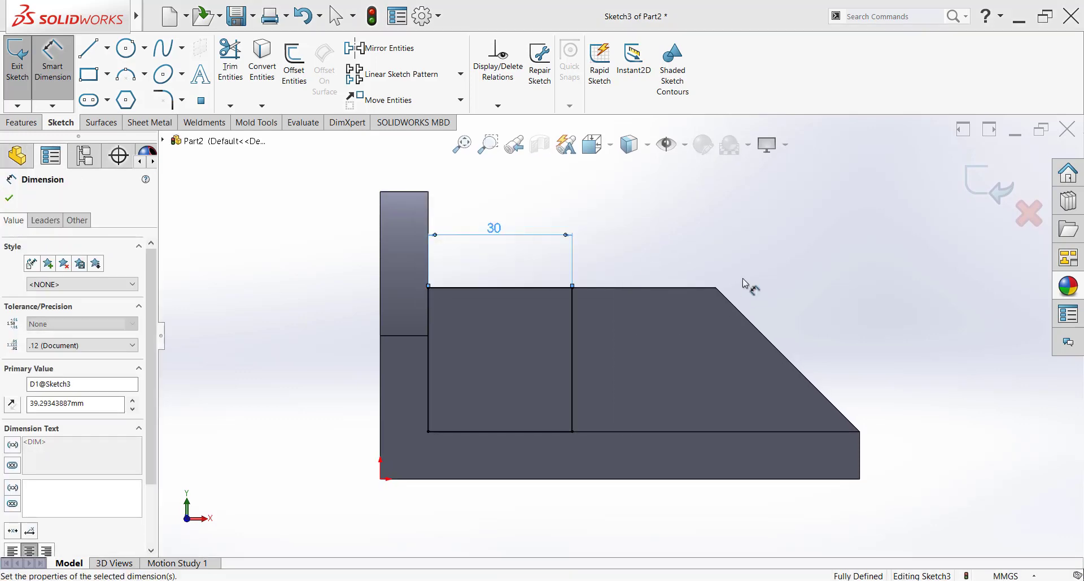
{"action": "key", "text": "Escape"}
Extrude the rectangle 30 mm as a blind boss out from the side wall, merged with the bracket
{"action": "left_click", "coordinate": [23, 122]}
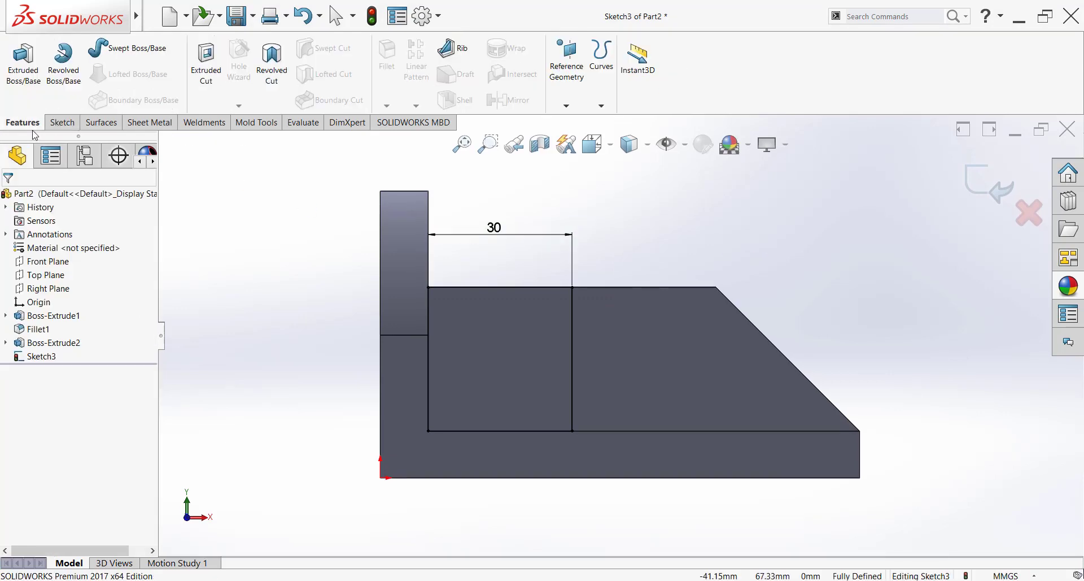
{"action": "left_click", "coordinate": [23, 62]}
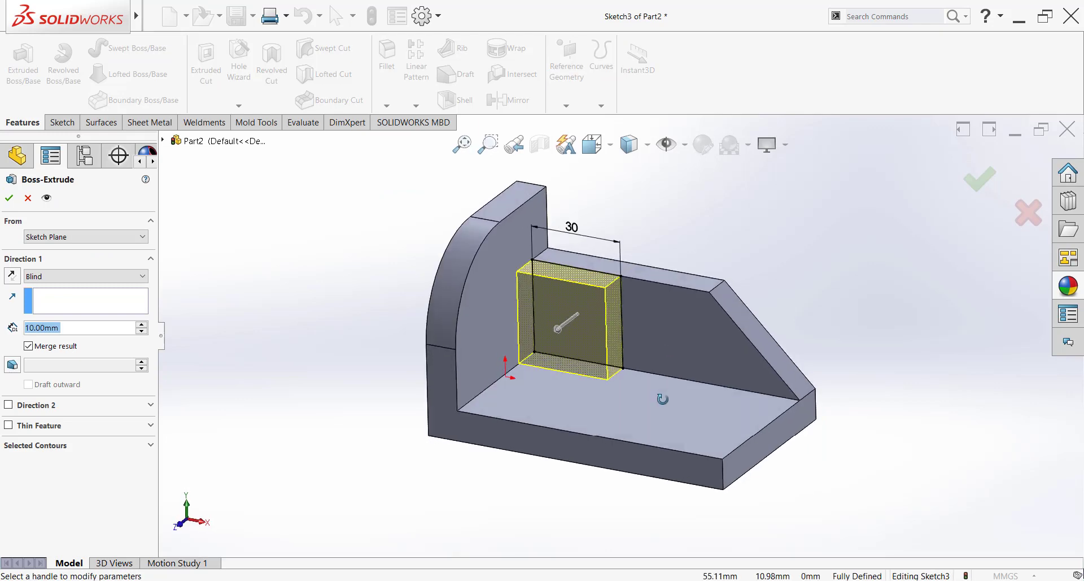
{"action": "left_click", "coordinate": [78, 329]}
{"action": "type", "text": "30"}
{"action": "key", "text": "Return"}
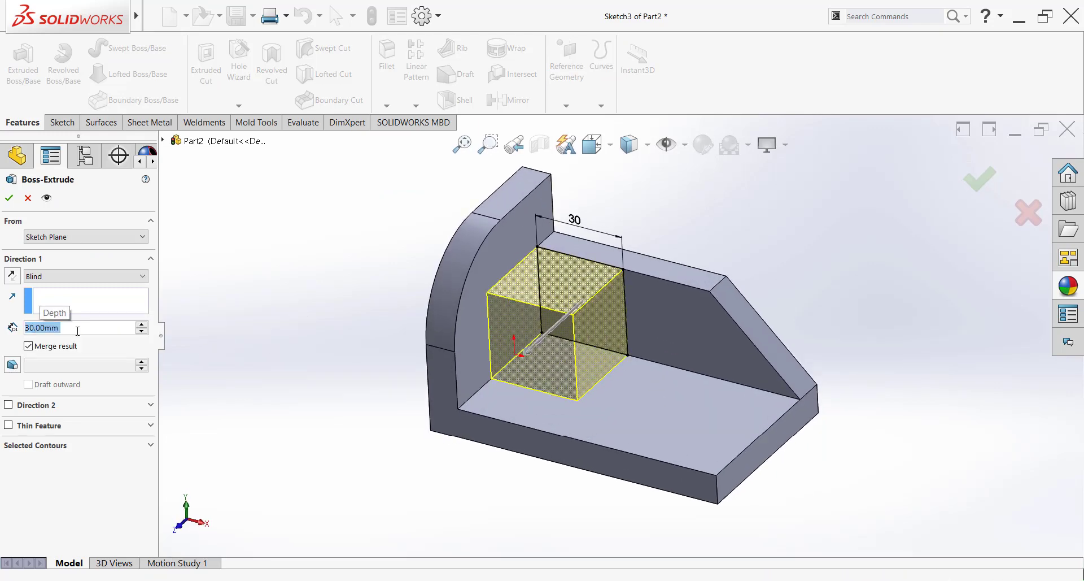
Start a sketch on the front face of the new block, viewed normal to the face
{"action": "middle_click_drag", "start_coordinate": [757, 266], "coordinate": [586, 307]}
{"action": "left_click", "coordinate": [585, 307]}
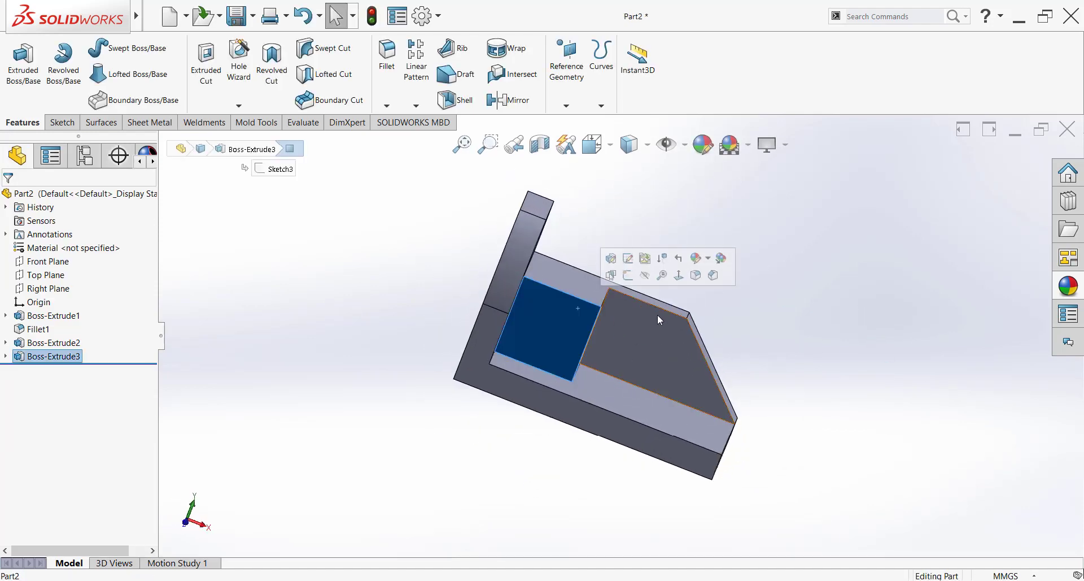
{"action": "left_click", "coordinate": [681, 280]}
{"action": "left_click", "coordinate": [556, 319]}
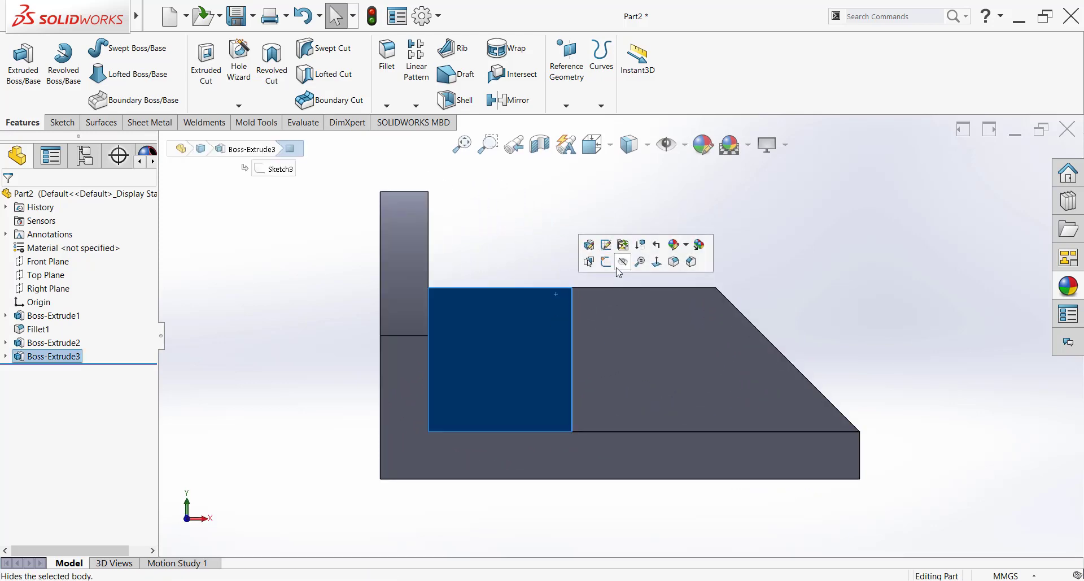
{"action": "left_click", "coordinate": [607, 261]}
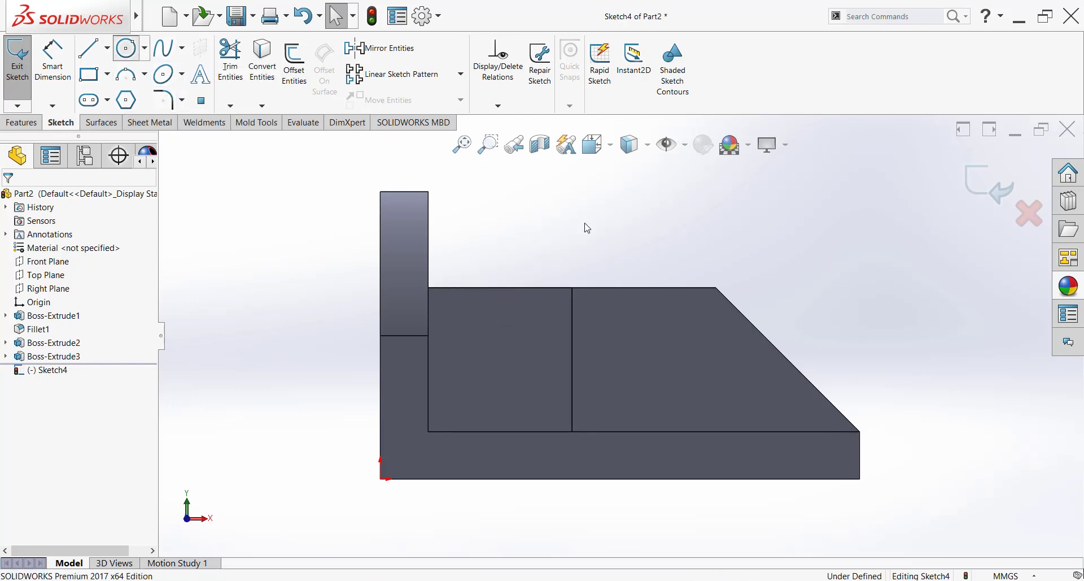
Sketch a circle of 8 mm radius centred on the midpoint of the block's upper edge
{"action": "left_click", "coordinate": [500, 287]}
{"action": "left_click", "coordinate": [552, 339]}
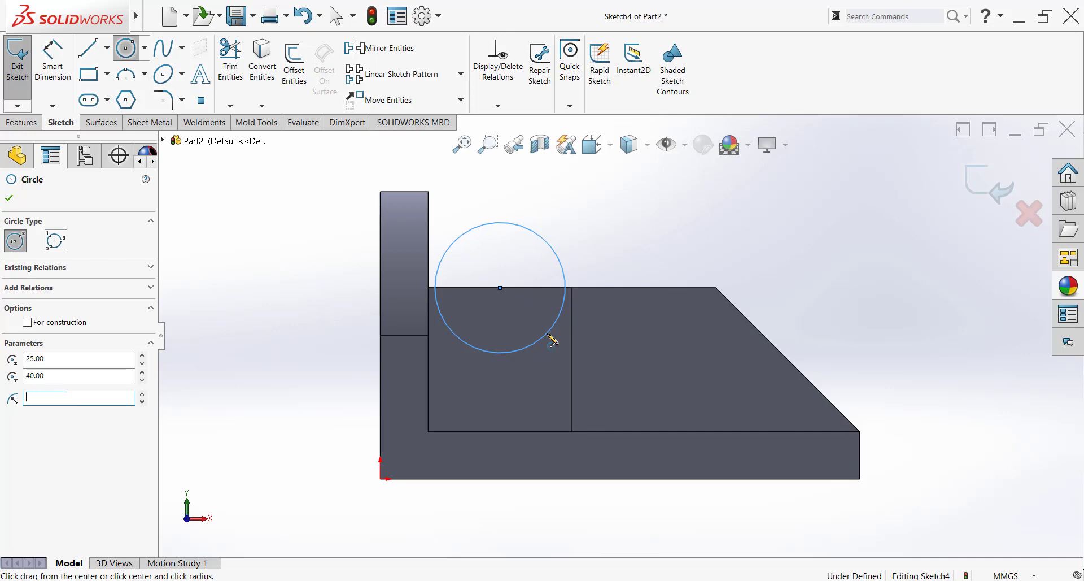
{"action": "type", "text": "8"}
{"action": "key", "text": "Return"}
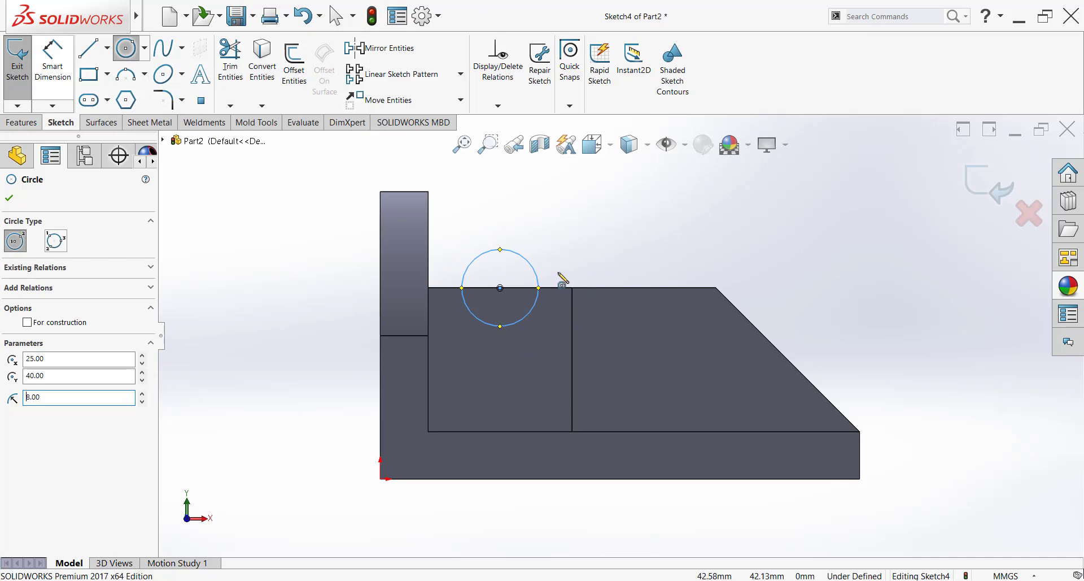
Dimension the circle's diameter, placing the value above the block
{"action": "left_click", "coordinate": [52, 56]}
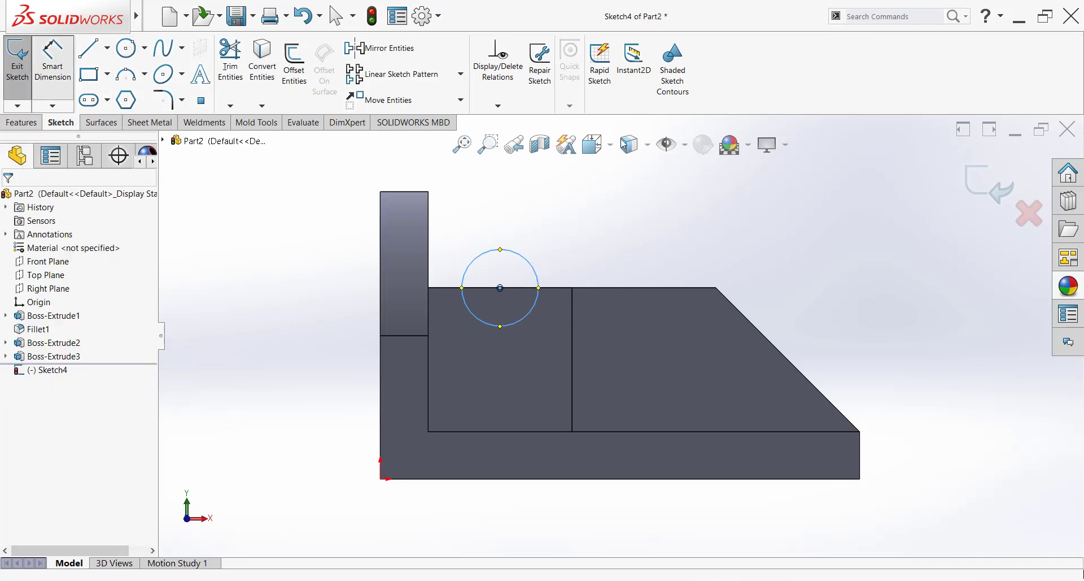
{"action": "left_click", "coordinate": [537, 272]}
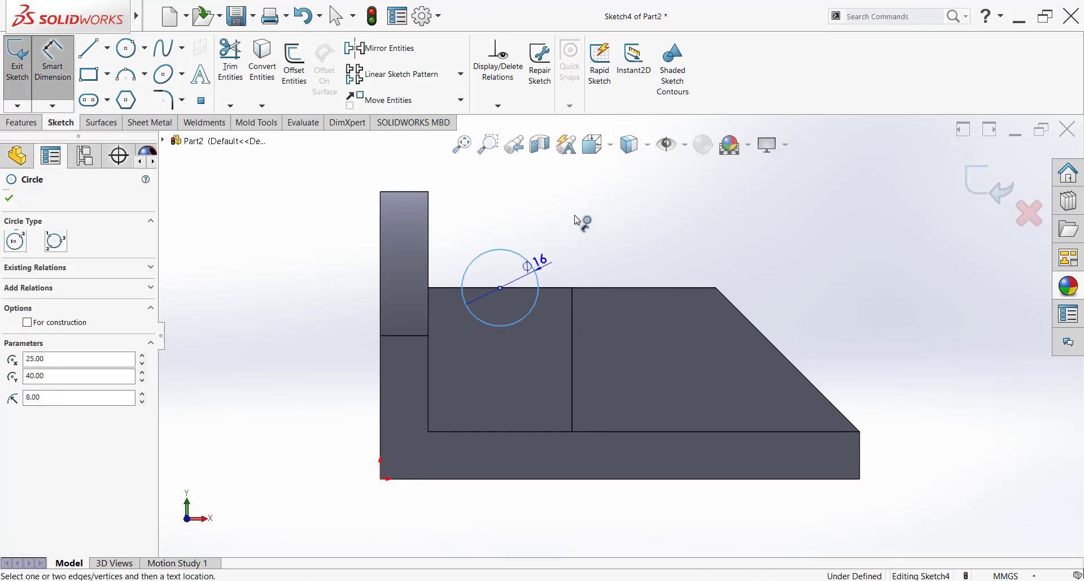
{"action": "left_click", "coordinate": [587, 217]}
{"action": "left_click", "coordinate": [852, 255]}
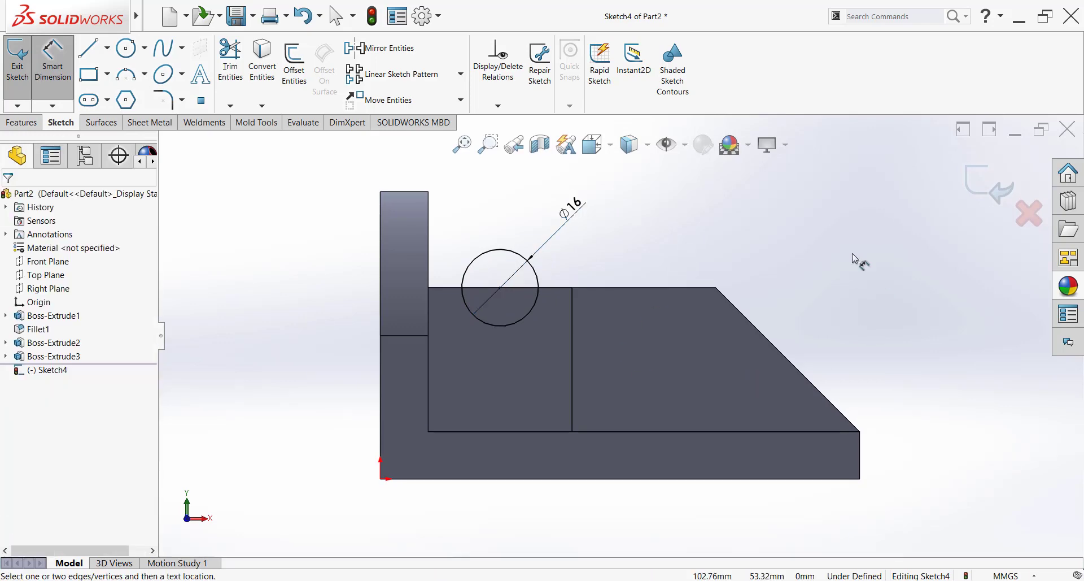
Cut the circle Through All to form a half-round groove along the block's upper face
{"action": "scroll", "coordinate": [655, 305], "scroll_direction": "up", "scroll_amount": 2}
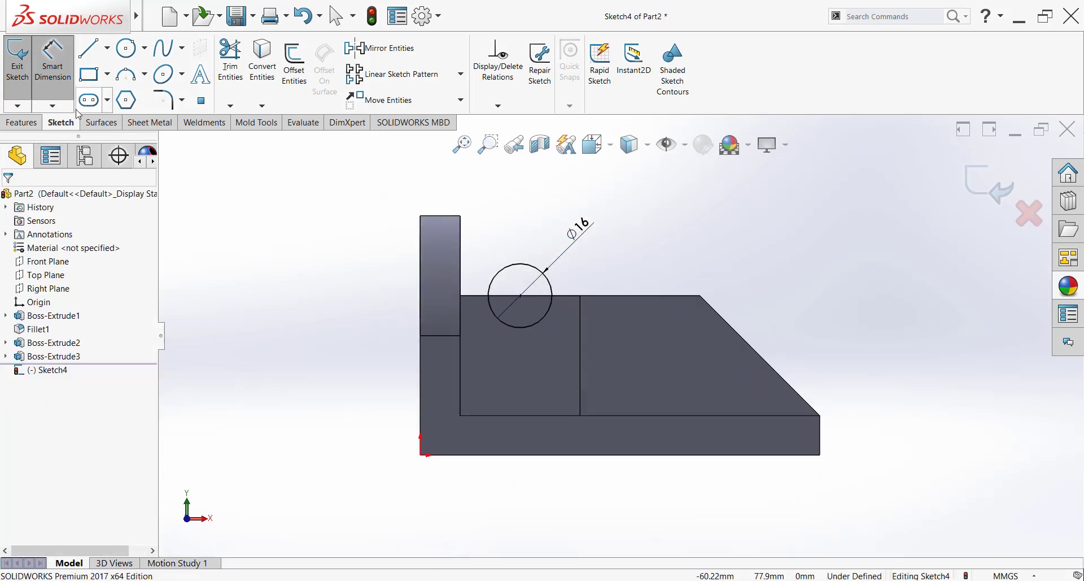
{"action": "left_click", "coordinate": [21, 122]}
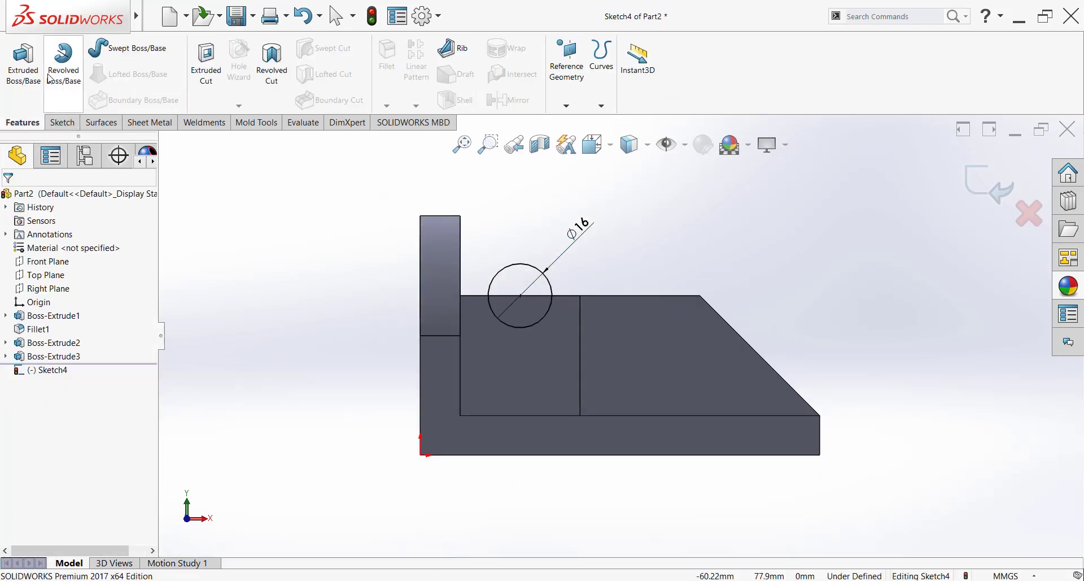
{"action": "left_click", "coordinate": [206, 65]}
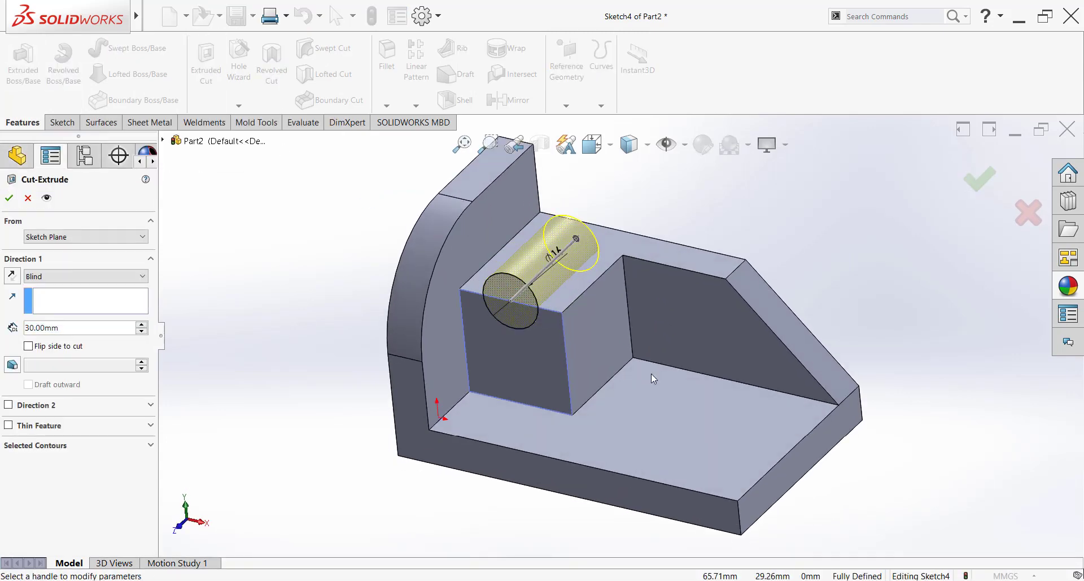
{"action": "left_click", "coordinate": [82, 277]}
{"action": "left_click", "coordinate": [78, 301]}
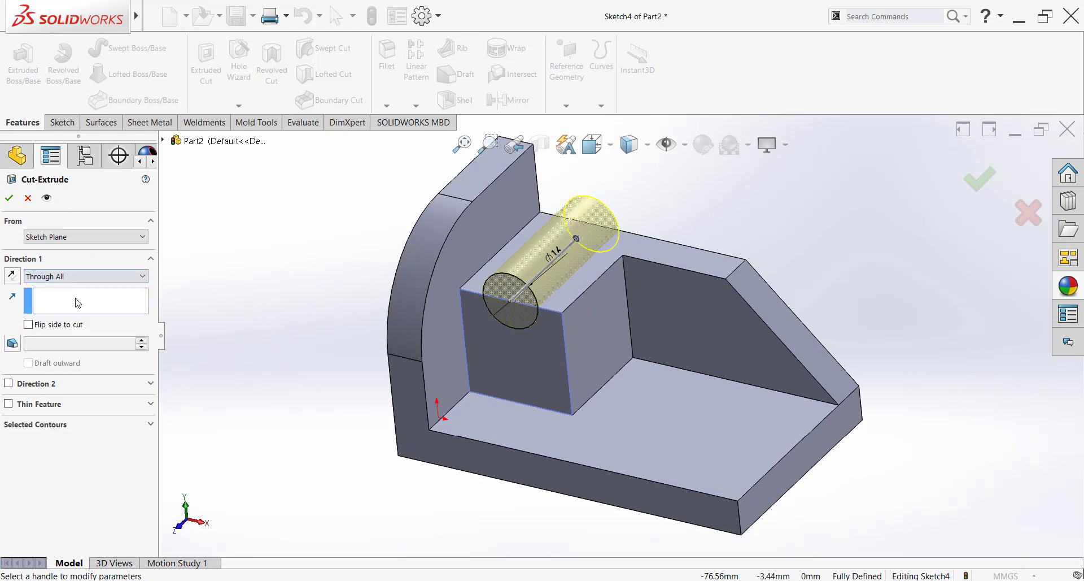
{"action": "left_click", "coordinate": [12, 199]}
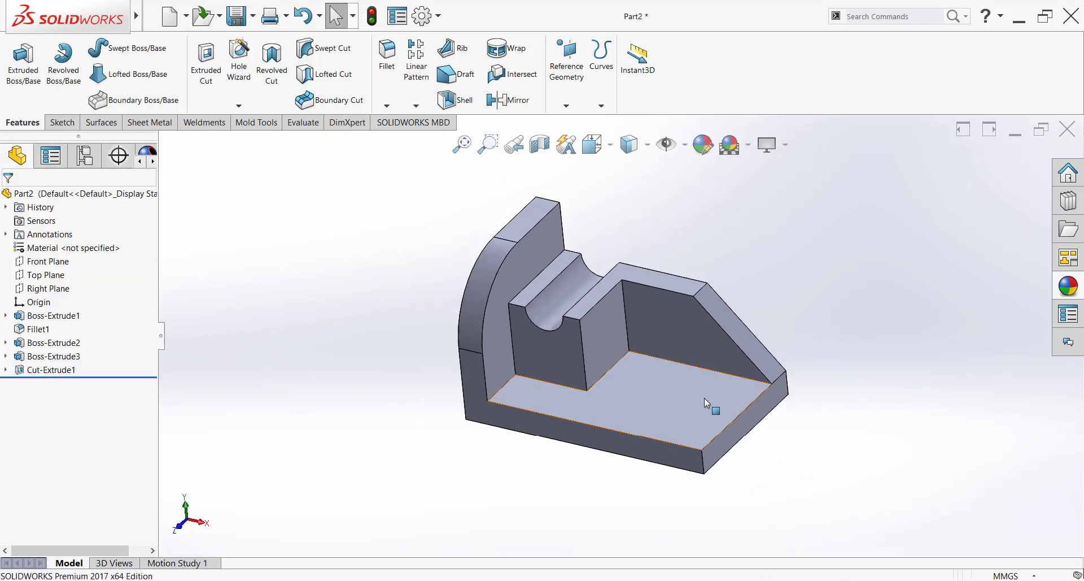
Start a sketch on the upper face of the base plate, viewed normal to the face
{"action": "left_click", "coordinate": [704, 398]}
{"action": "left_click", "coordinate": [810, 371]}
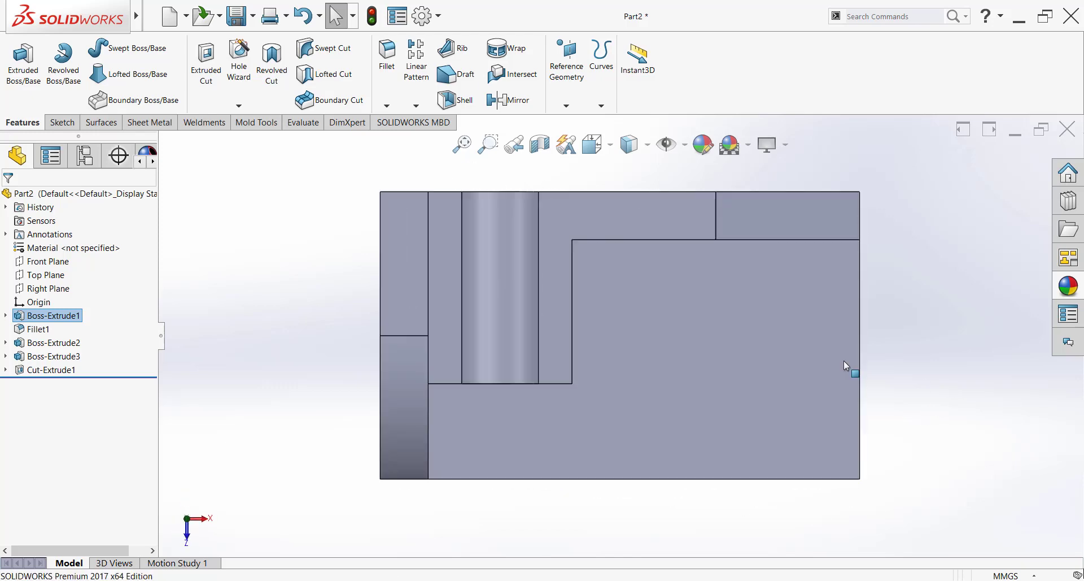
{"action": "left_click", "coordinate": [885, 321]}
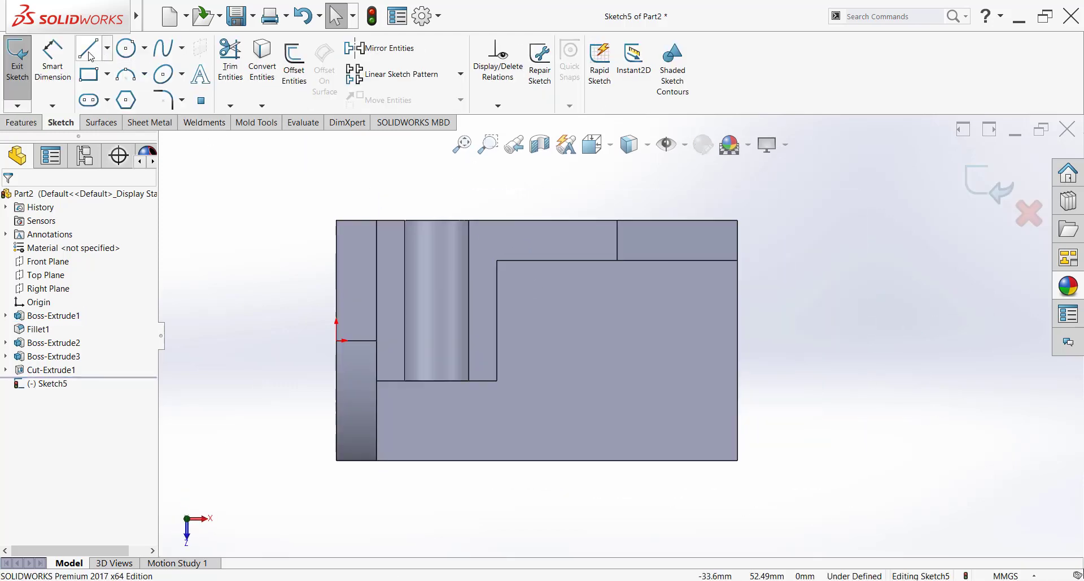
Draw a centerline about 126 mm long from the origin past the plate's far end and make it horizontal
{"action": "left_click", "coordinate": [107, 48]}
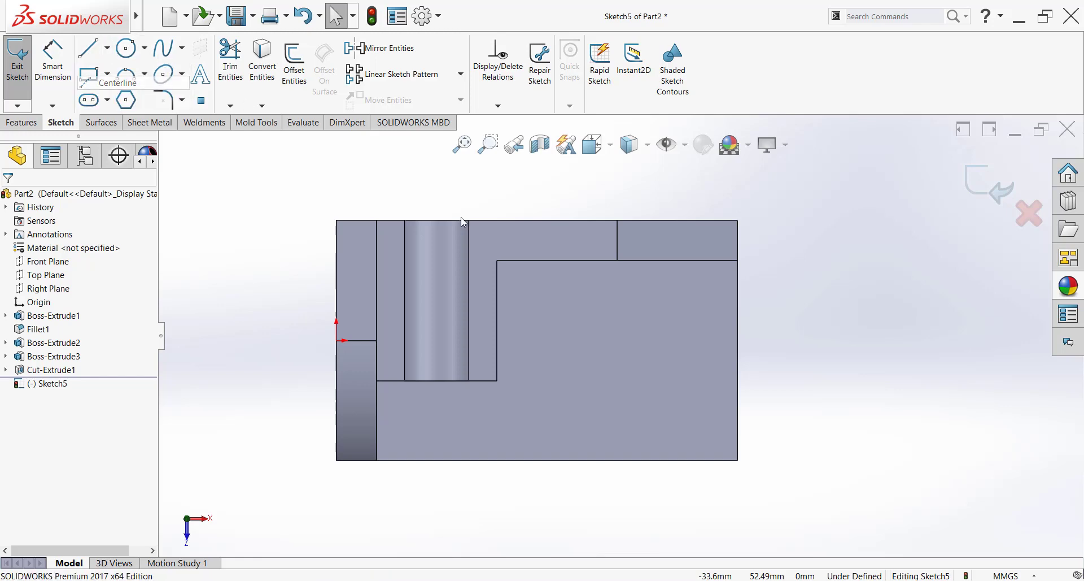
{"action": "left_click", "coordinate": [121, 82]}
{"action": "left_click", "coordinate": [337, 340]}
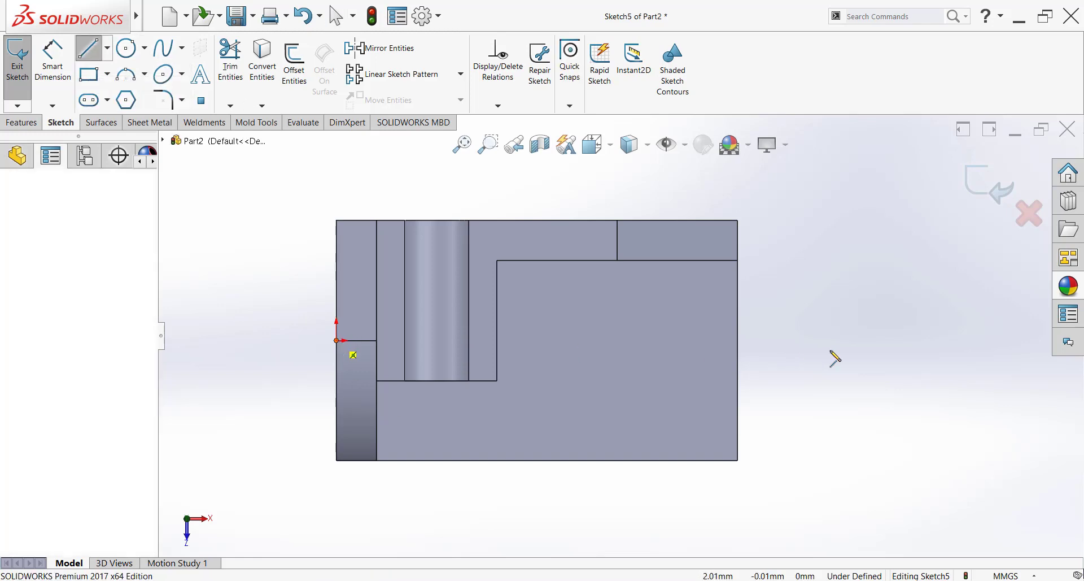
{"action": "left_click", "coordinate": [843, 356]}
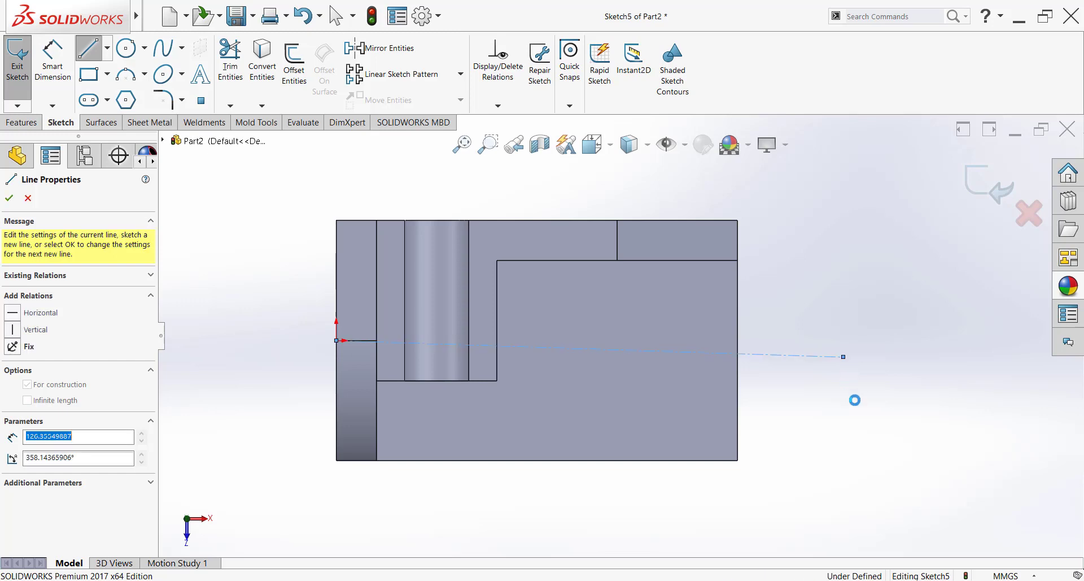
{"action": "key", "text": "Escape"}
{"action": "left_click_drag", "start_coordinate": [862, 393], "coordinate": [831, 326]}
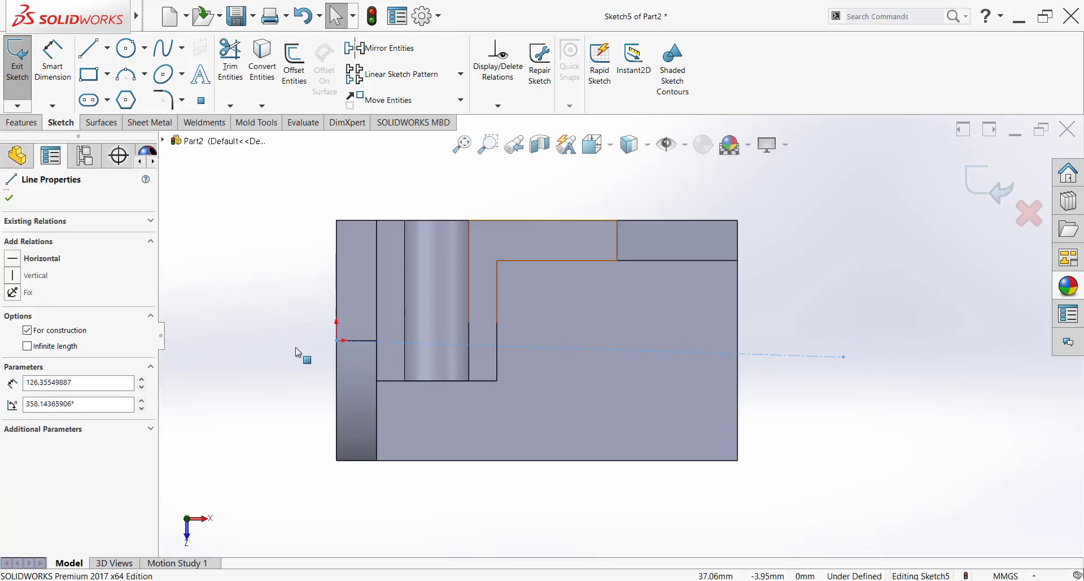
{"action": "left_click", "coordinate": [17, 260]}
{"action": "left_click", "coordinate": [247, 232]}
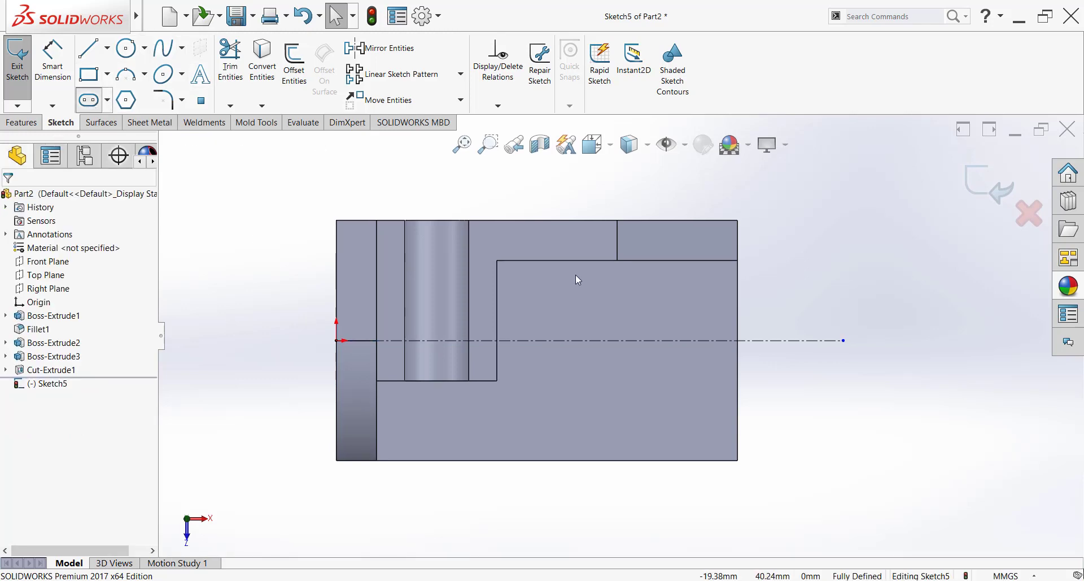
Sketch a straight slot on the centerline over the base plate, about 33 mm between arc centres and 12 mm wide
{"action": "left_click", "coordinate": [589, 340]}
{"action": "left_click", "coordinate": [701, 345]}
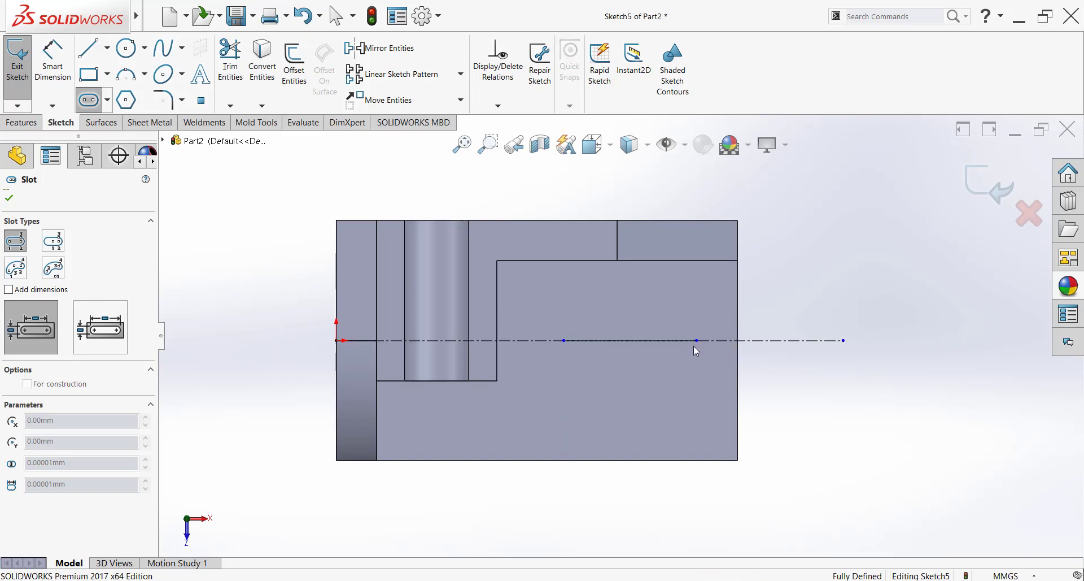
{"action": "left_click", "coordinate": [695, 370]}
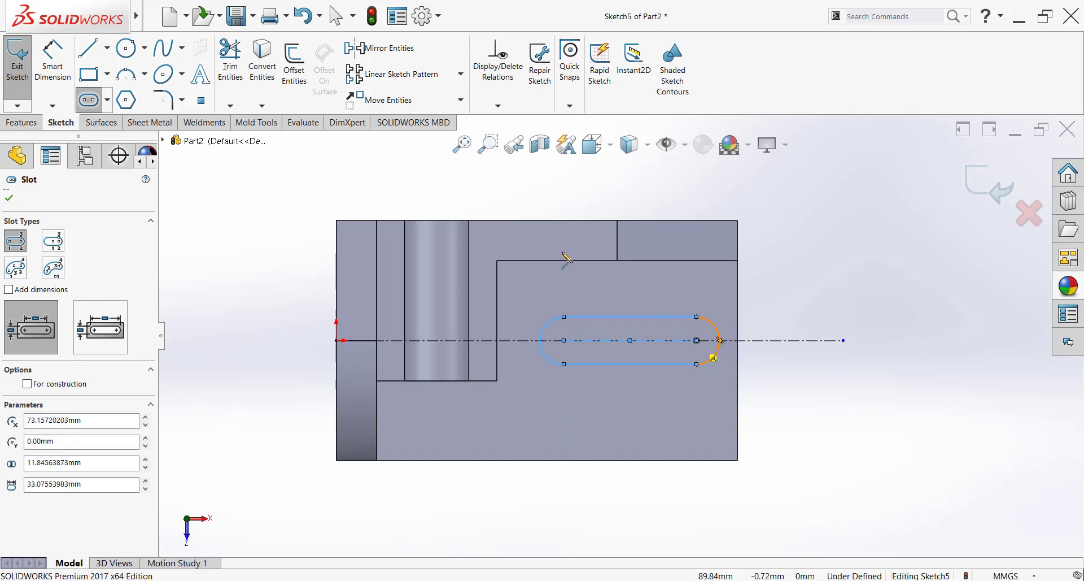
{"action": "key", "text": "Escape"}
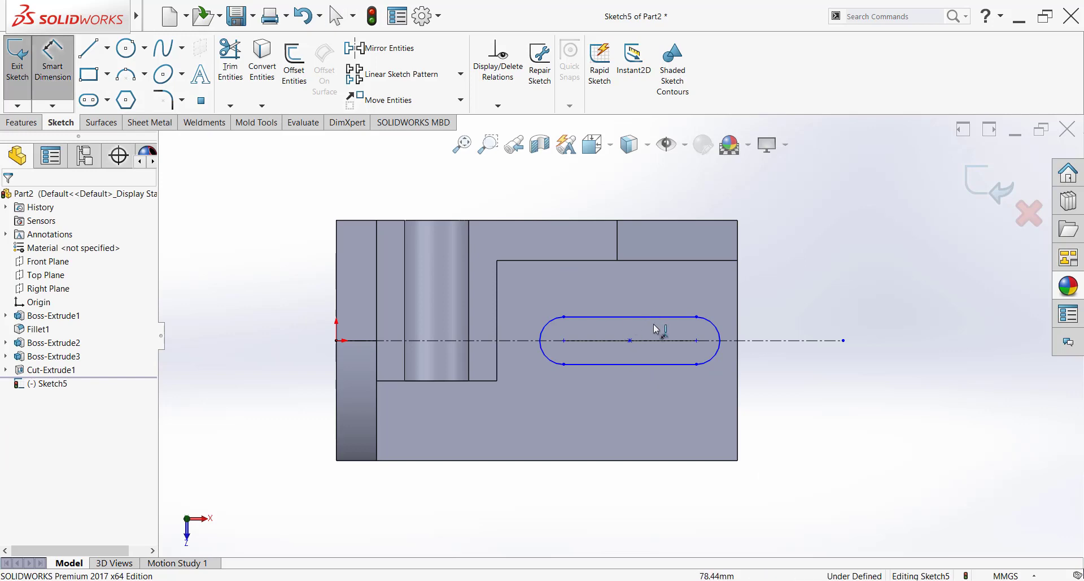
Dimension the slot's width between its two straight sides, placing the value beyond the plate's far end
{"action": "left_click", "coordinate": [655, 317]}
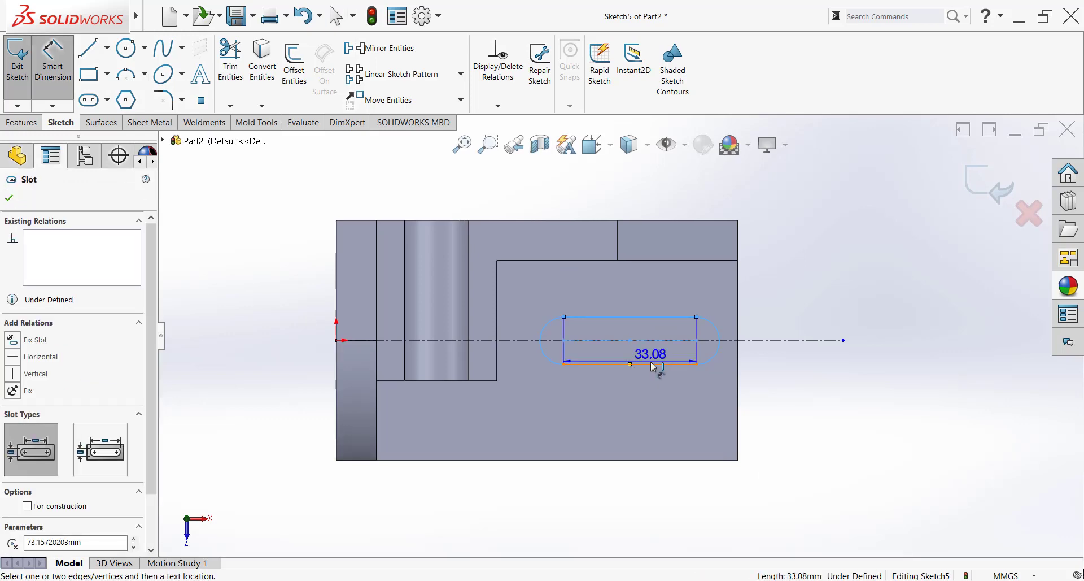
{"action": "left_click", "coordinate": [653, 364]}
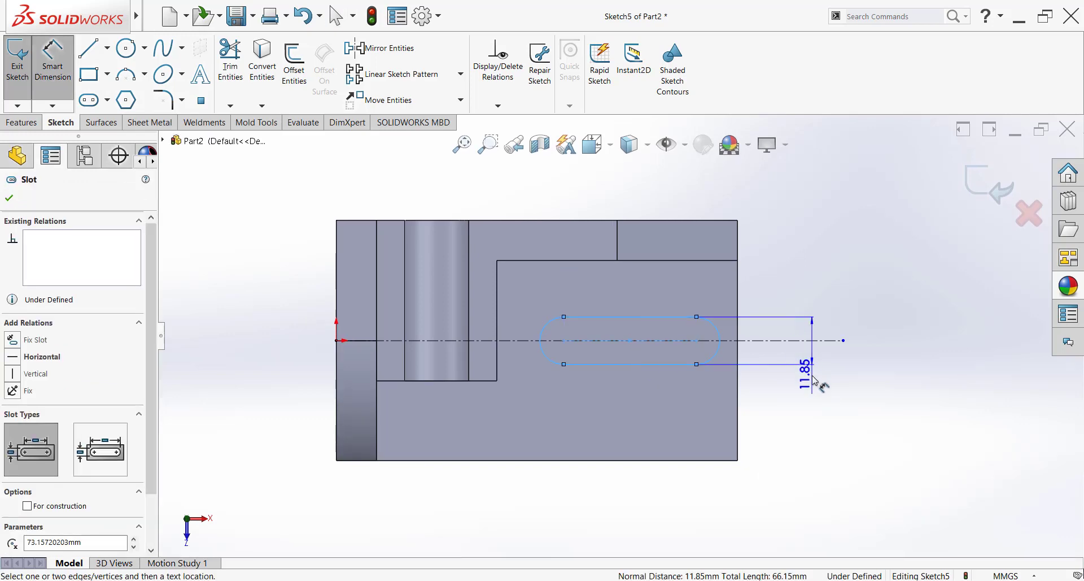
{"action": "left_click", "coordinate": [817, 397]}
{"action": "left_click", "coordinate": [865, 407]}
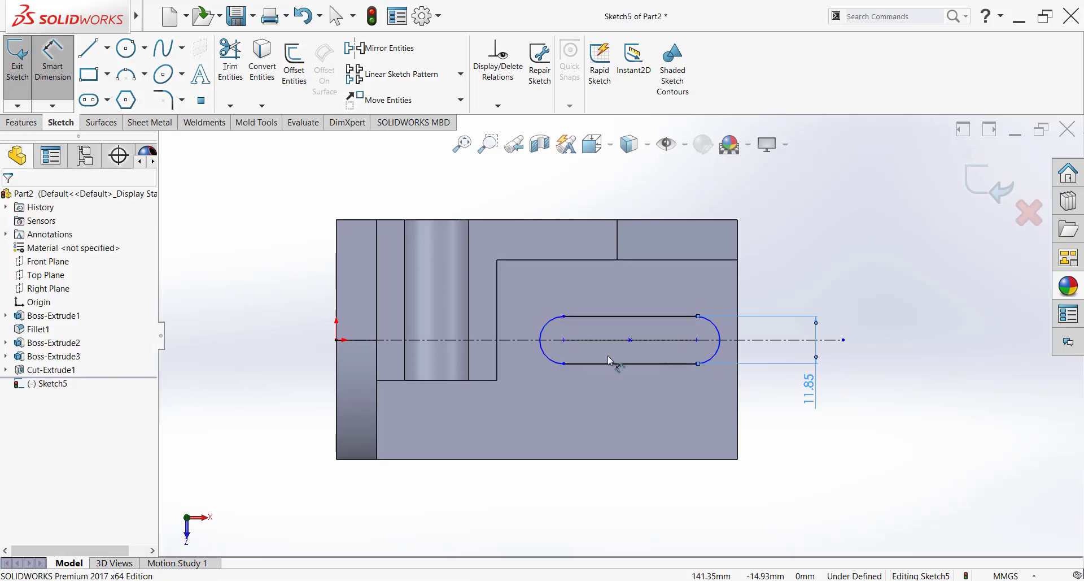
Dimension the distance from the origin to the slot's nearer arc centre and the length of the slot's lower straight side
{"action": "left_click", "coordinate": [544, 356]}
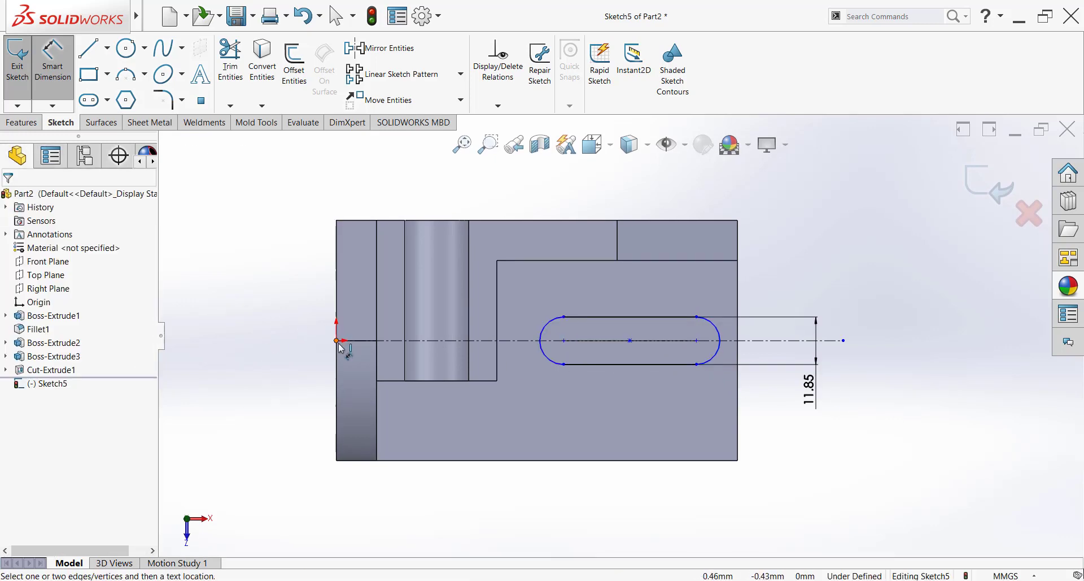
{"action": "left_click", "coordinate": [556, 359]}
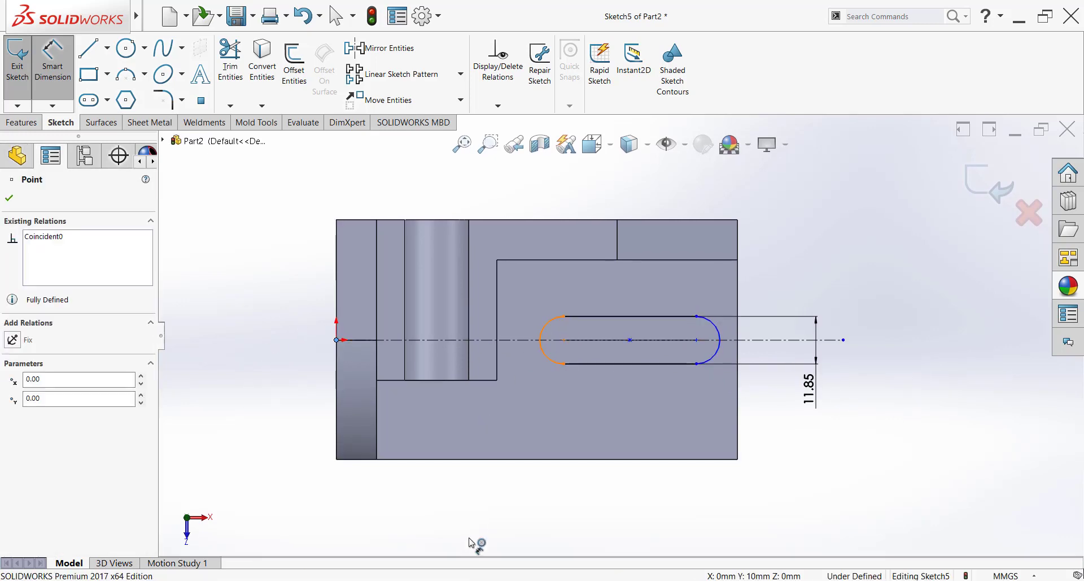
{"action": "left_click", "coordinate": [564, 341]}
{"action": "left_click", "coordinate": [497, 515]}
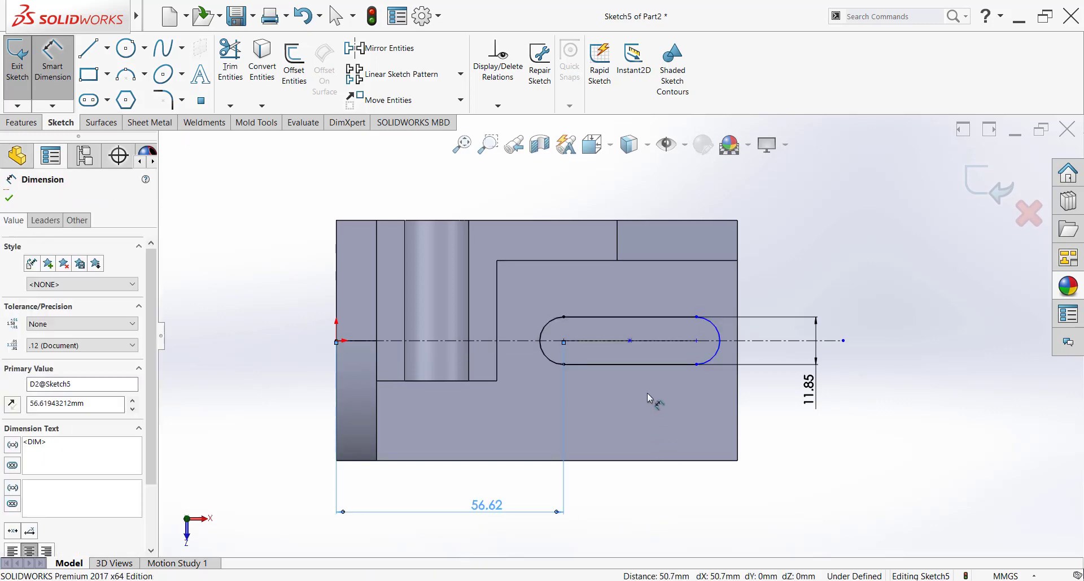
{"action": "left_click", "coordinate": [642, 363]}
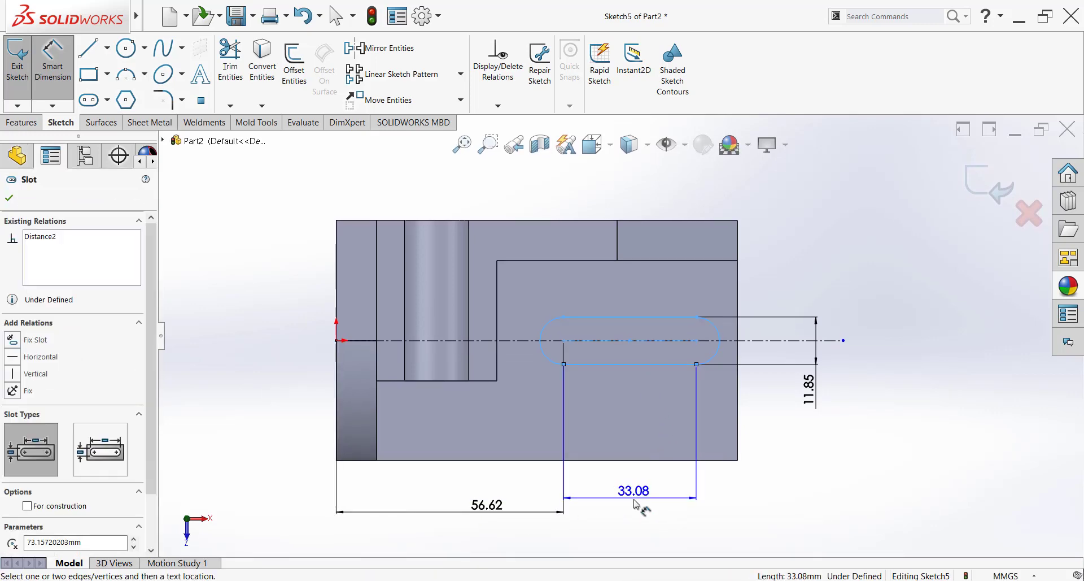
{"action": "left_click", "coordinate": [643, 515]}
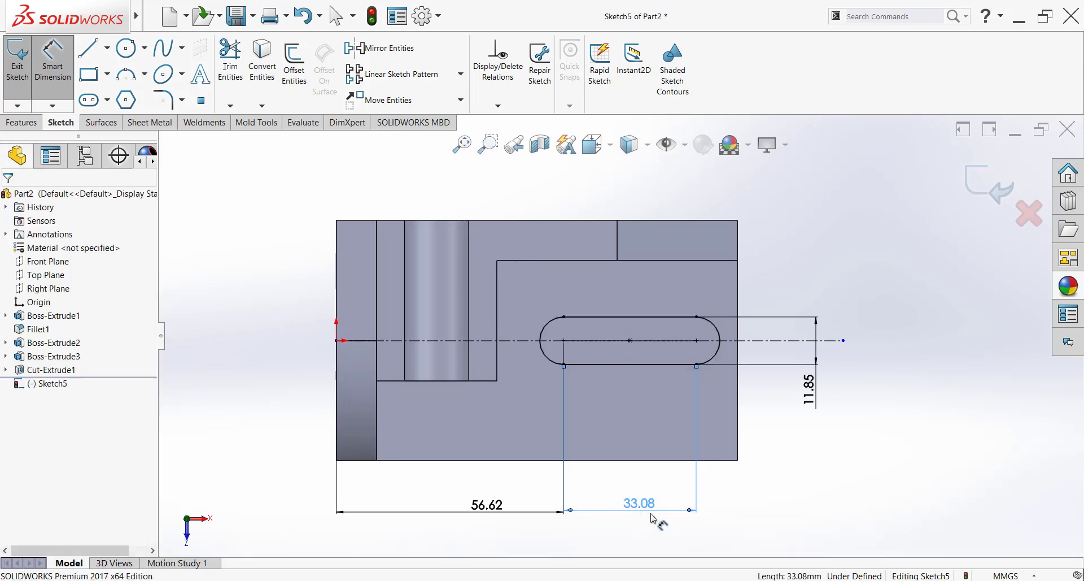
Set the slot's width to 10 mm
{"action": "key", "text": "Escape"}
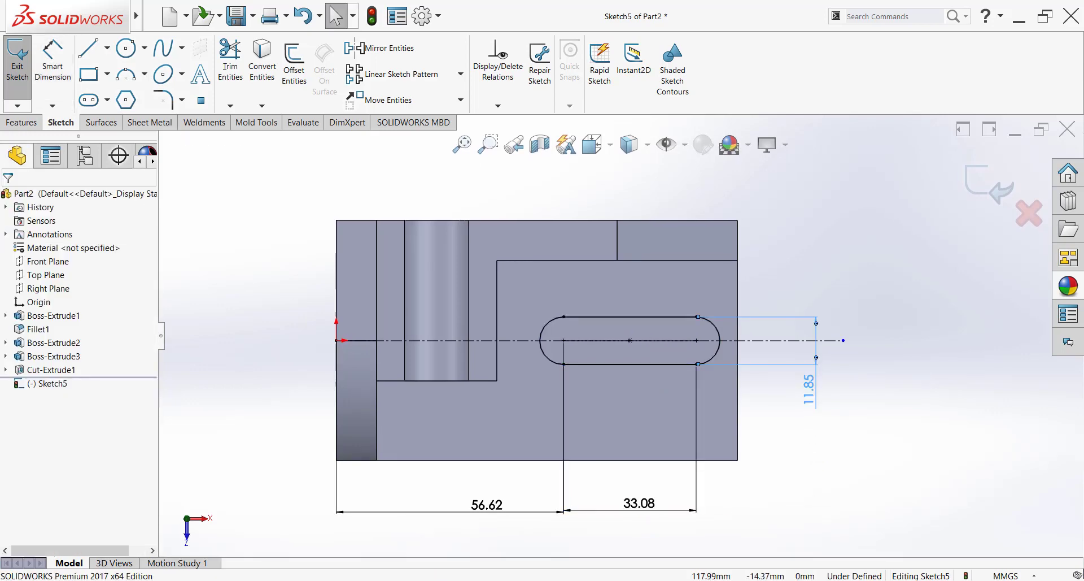
{"action": "double_click", "coordinate": [812, 403]}
{"action": "type", "text": "10"}
{"action": "key", "text": "Return"}
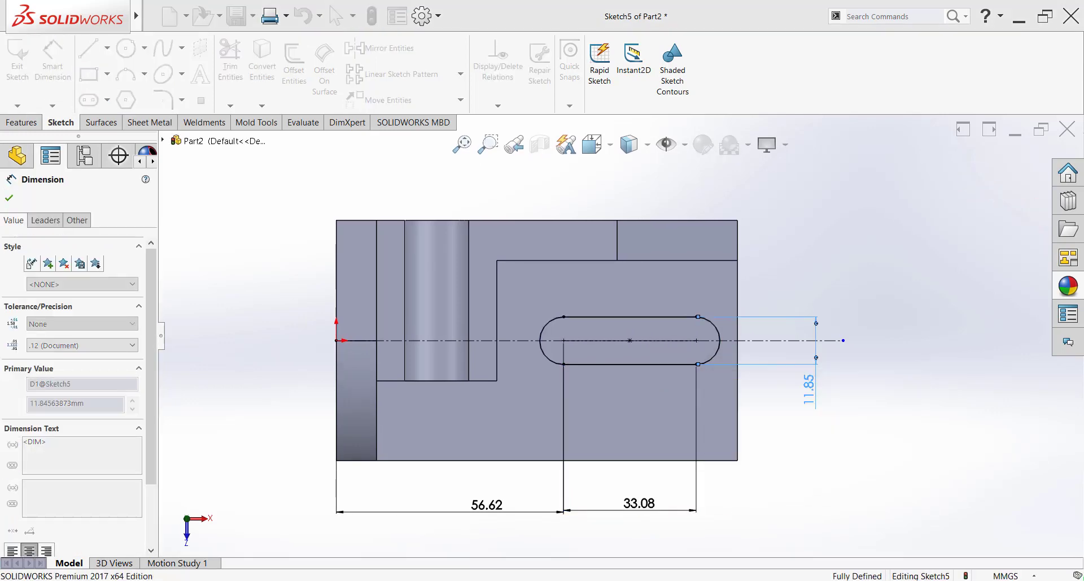
{"action": "key", "text": "Escape"}
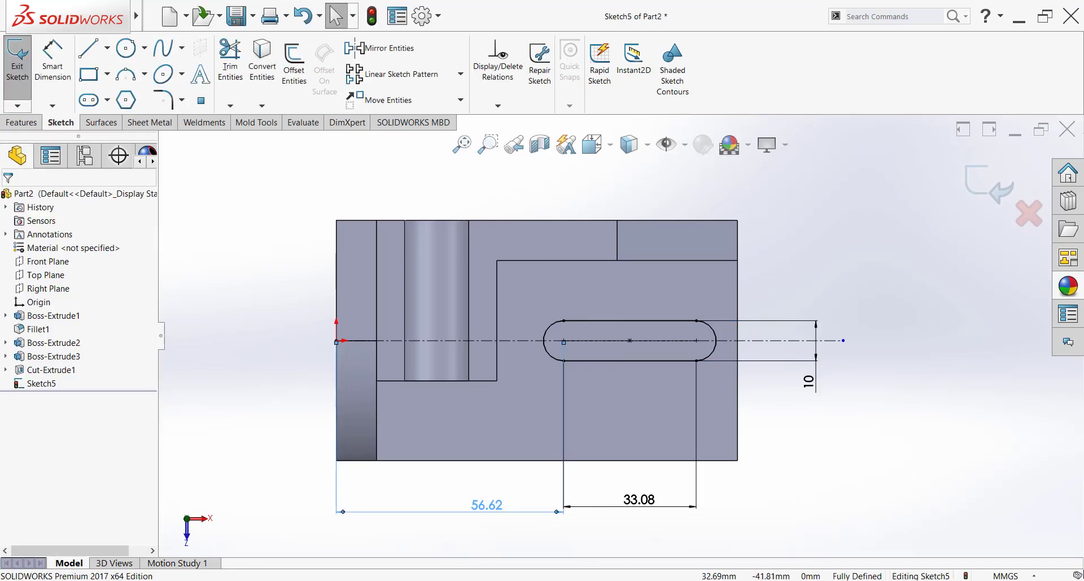
Set the distance from the origin to the slot's nearer arc centre to 55 mm and the slot's straight length to 32 mm
{"action": "double_click", "coordinate": [512, 509]}
{"action": "type", "text": "55"}
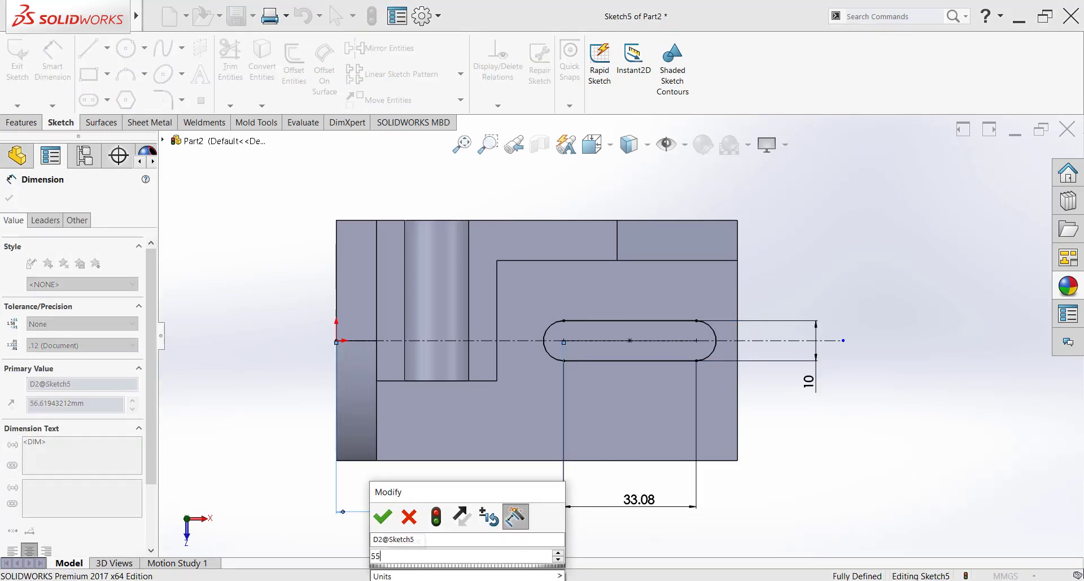
{"action": "key", "text": "Return"}
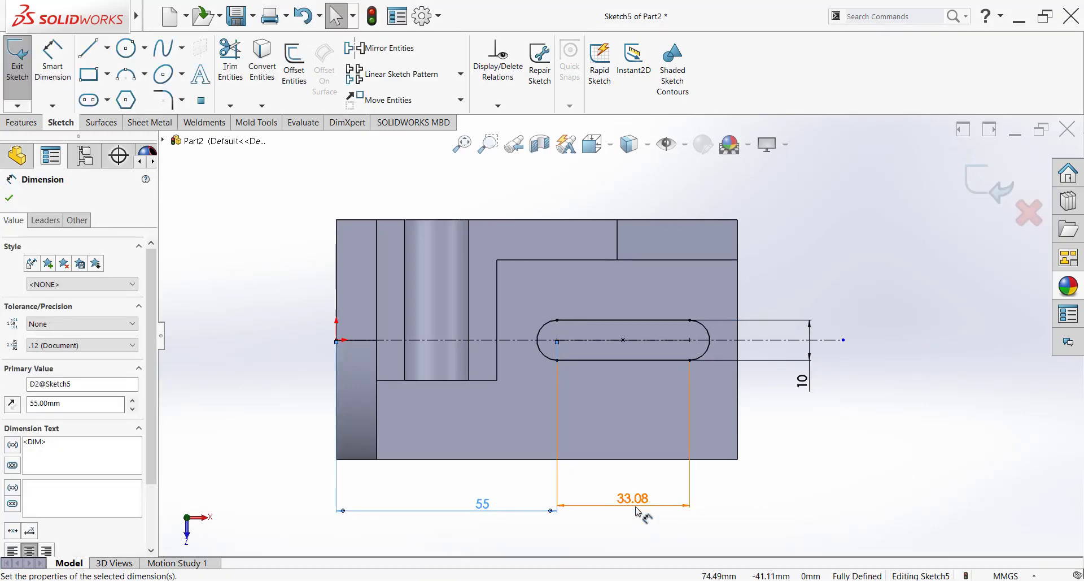
{"action": "double_click", "coordinate": [633, 499]}
{"action": "type", "text": "32"}
{"action": "key", "text": "Return"}
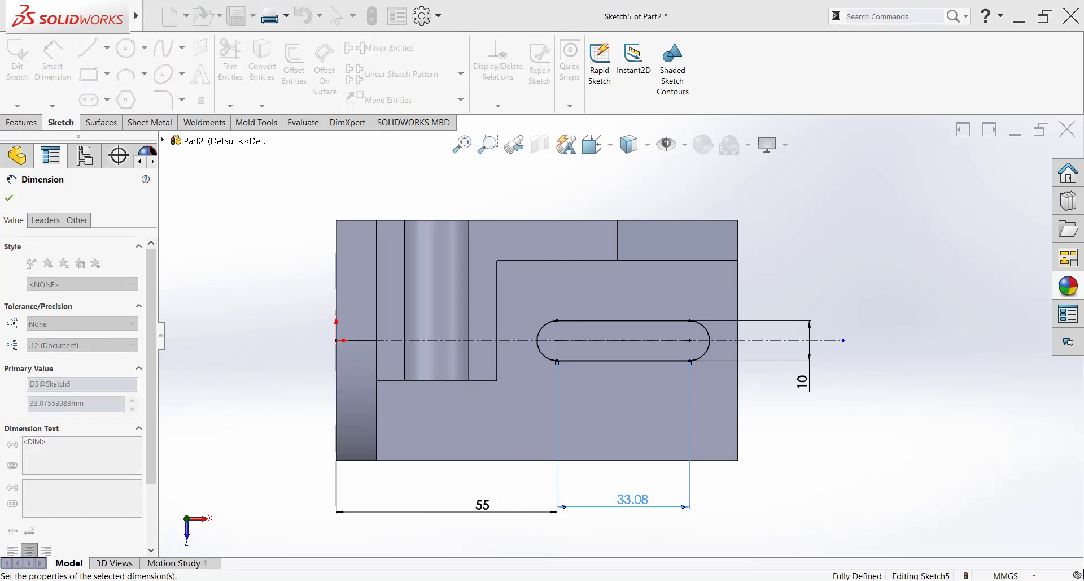
{"action": "left_click", "coordinate": [855, 411]}
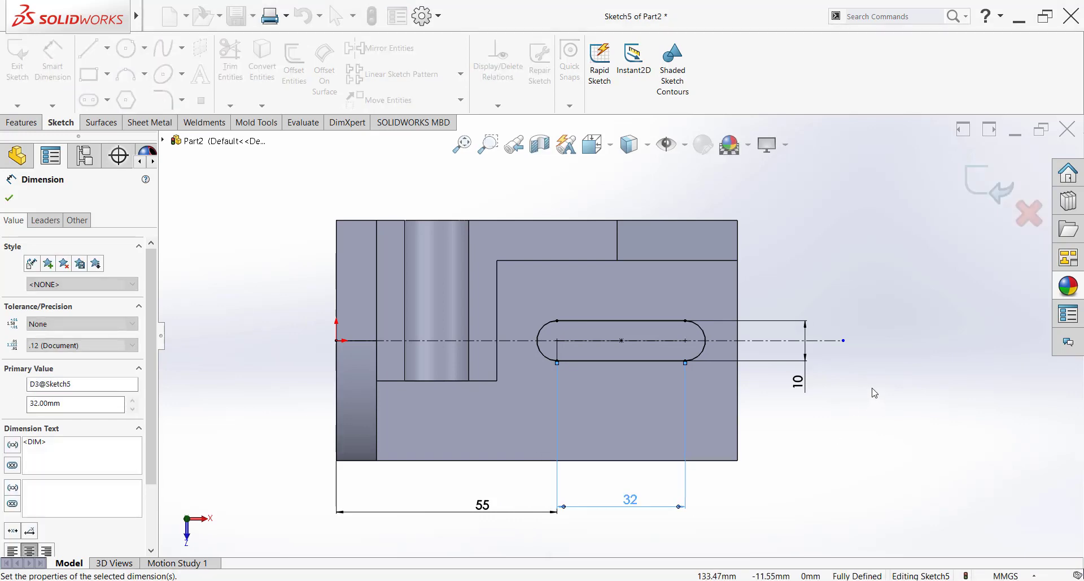
Cut the slot profile through the base plate with an Extruded Cut
{"action": "left_click", "coordinate": [28, 123]}
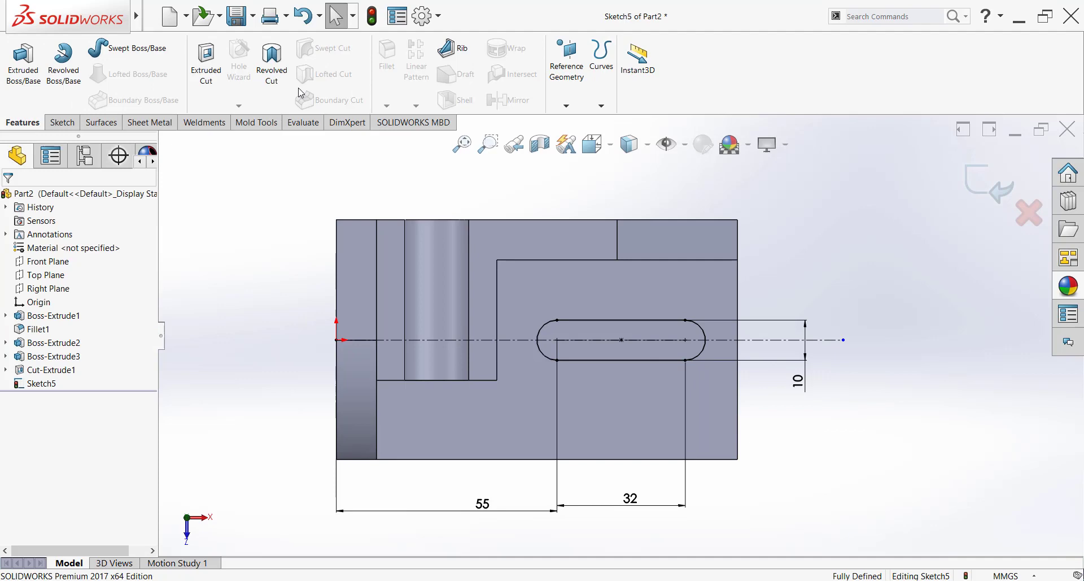
{"action": "left_click", "coordinate": [206, 65]}
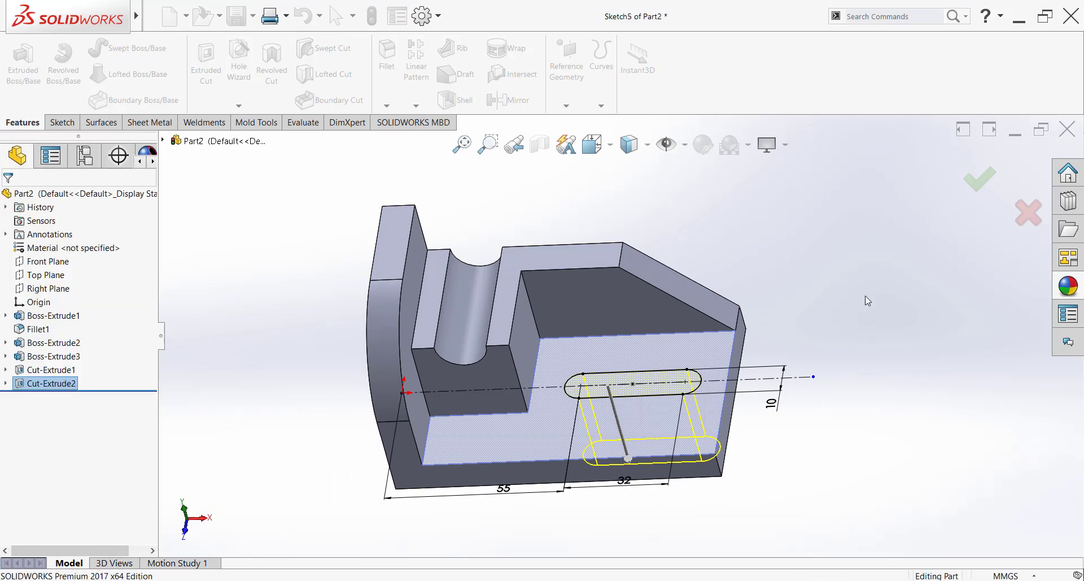
{"action": "scroll", "coordinate": [777, 362], "scroll_direction": "up", "scroll_amount": 2}
{"action": "middle_click_drag", "start_coordinate": [732, 419], "coordinate": [711, 177]}
{"action": "key", "text": "ctrl+7"}
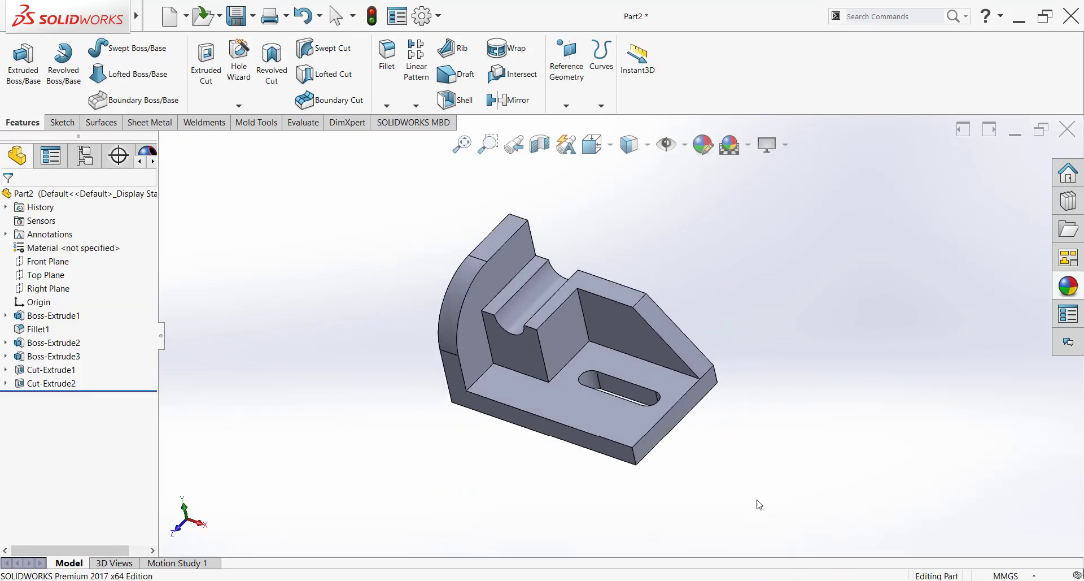
Try blue and red from the standard swatches on the whole part and apply light red as its colour
{"action": "left_click", "coordinate": [68, 195]}
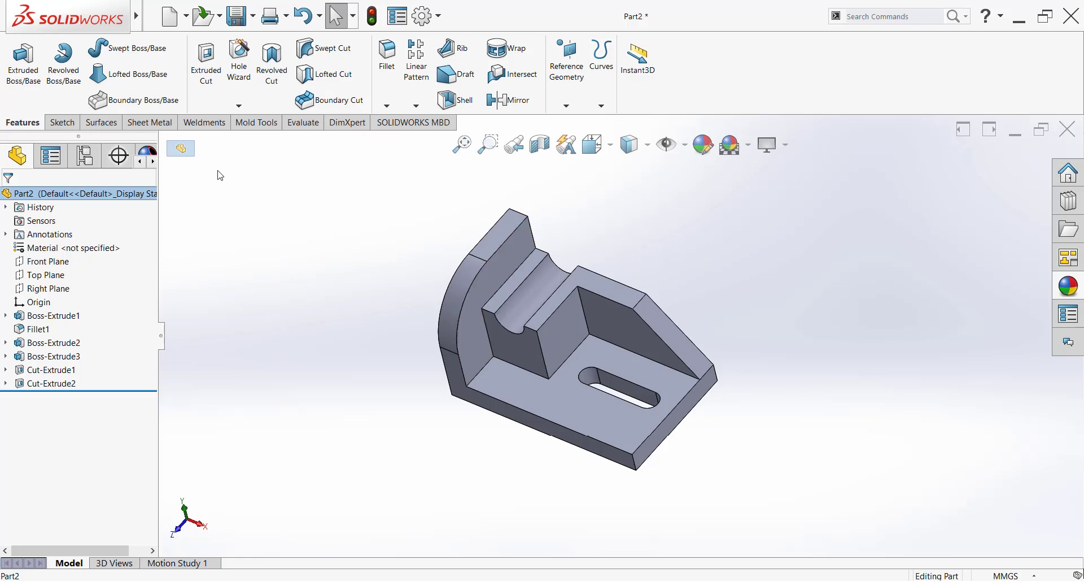
{"action": "left_click", "coordinate": [702, 144]}
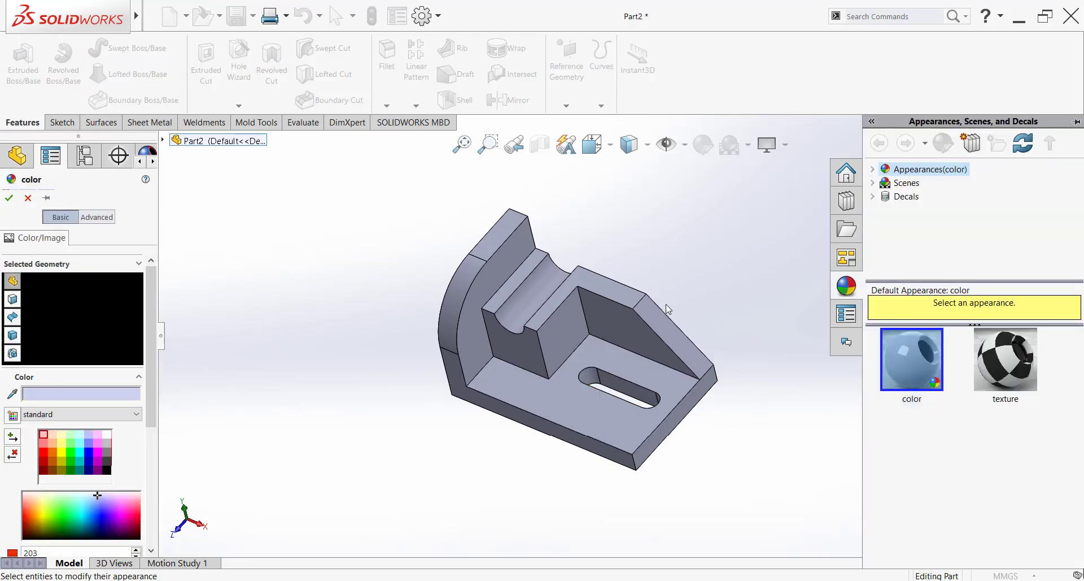
{"action": "scroll", "coordinate": [666, 308], "scroll_direction": "down", "scroll_amount": 2}
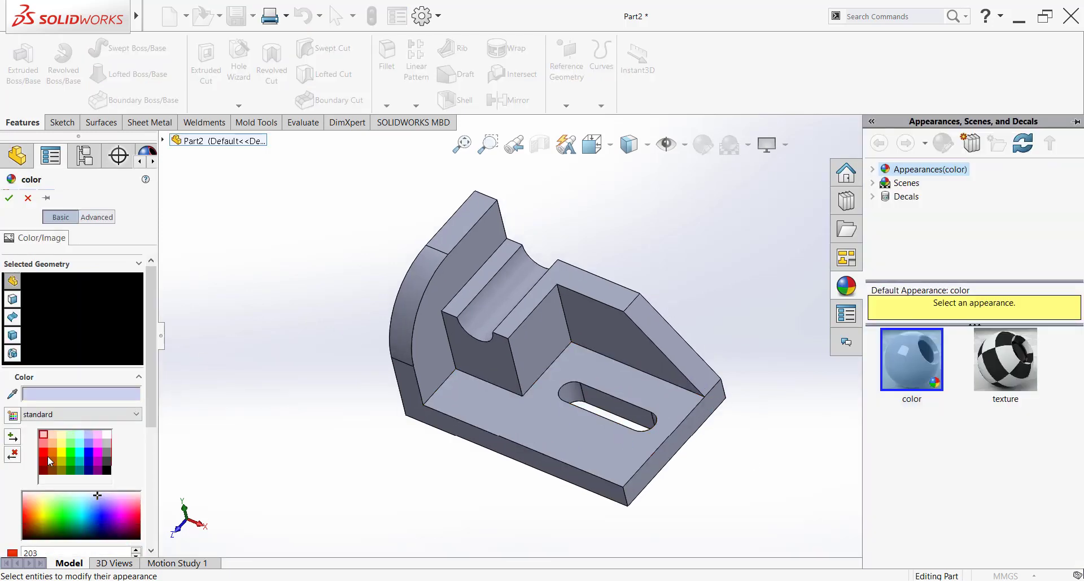
{"action": "left_click", "coordinate": [87, 450]}
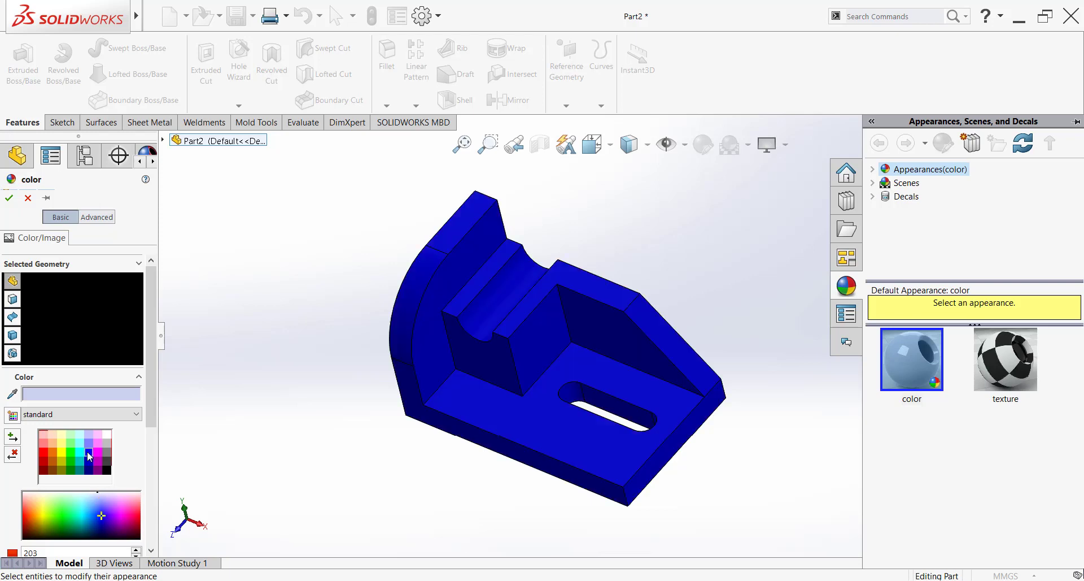
{"action": "left_click", "coordinate": [46, 446]}
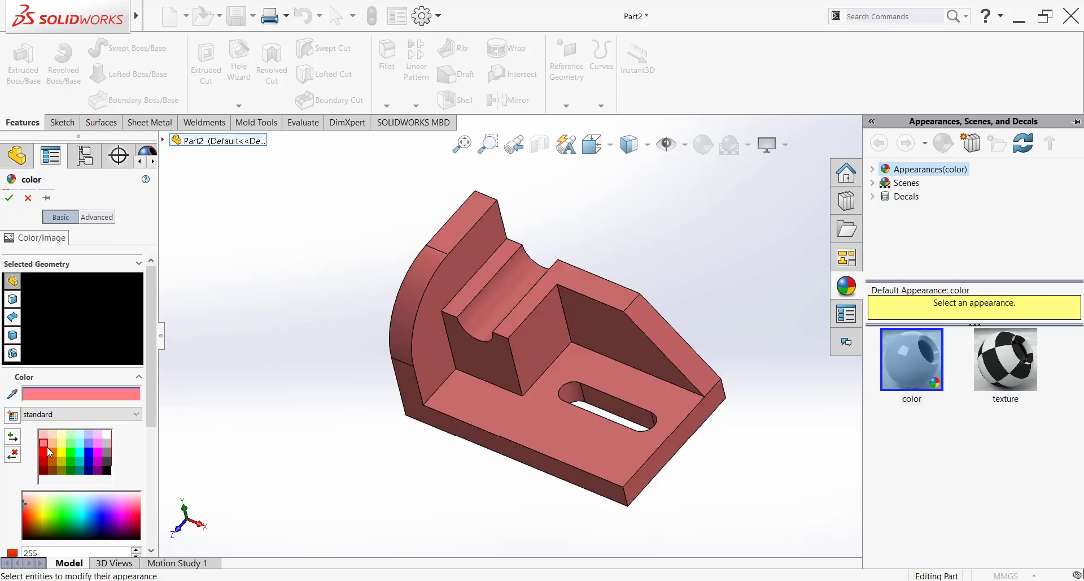
{"action": "left_click", "coordinate": [44, 452]}
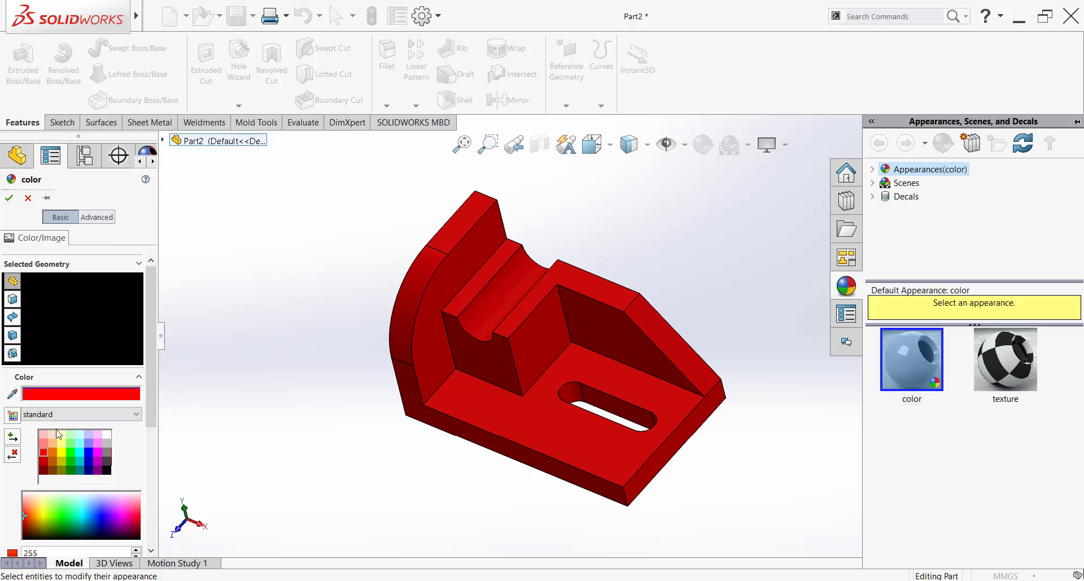
{"action": "left_click", "coordinate": [44, 445]}
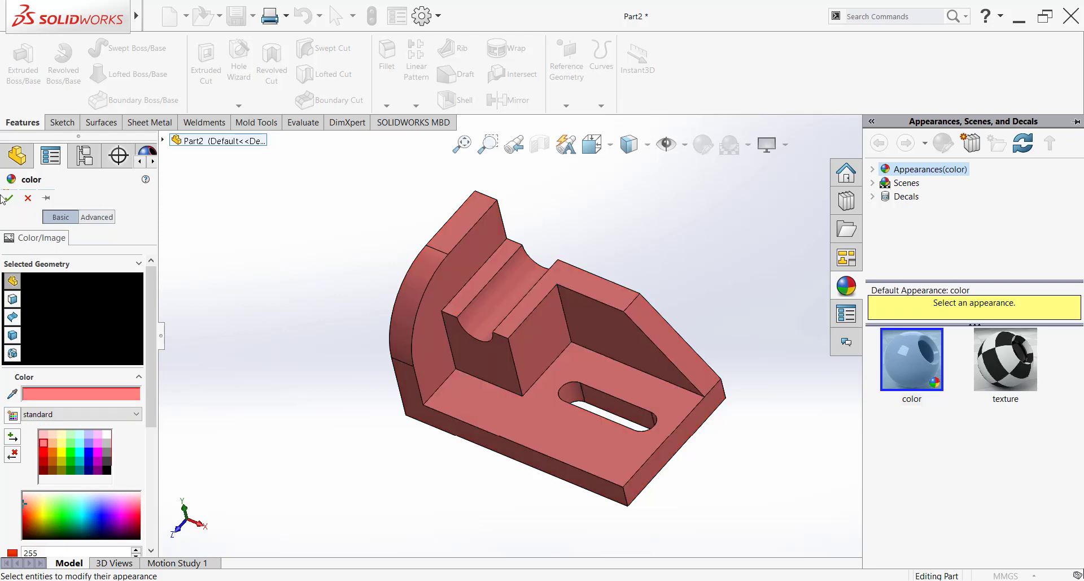
{"action": "left_click", "coordinate": [9, 199]}
Turn on RealView Graphics for the model display
{"action": "left_click", "coordinate": [769, 145]}
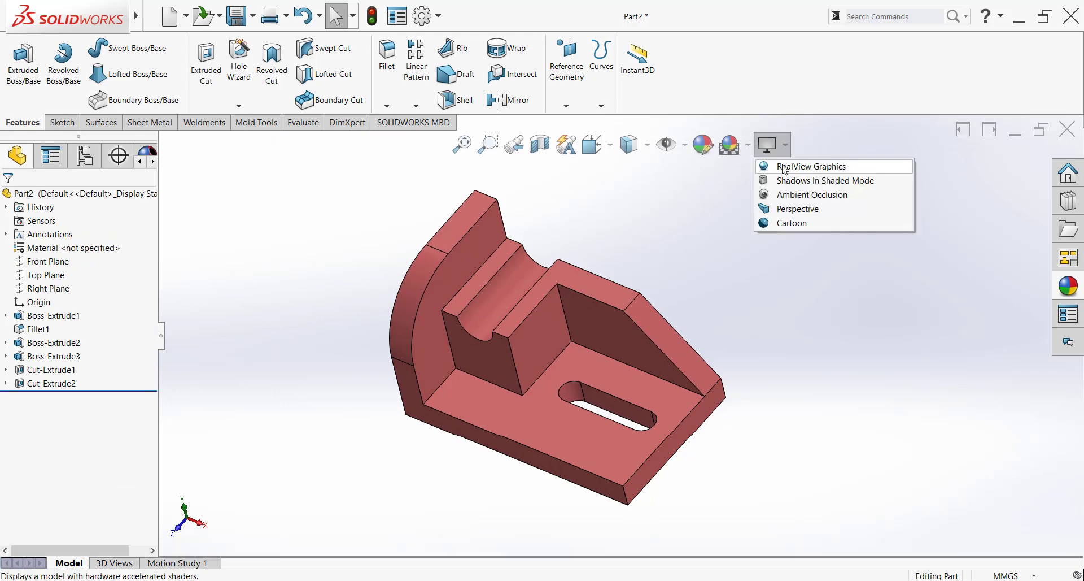
{"action": "left_click", "coordinate": [799, 162]}
{"action": "scroll", "coordinate": [585, 415], "scroll_direction": "down", "scroll_amount": 1}
{"action": "scroll", "coordinate": [586, 416], "scroll_direction": "up", "scroll_amount": 1}
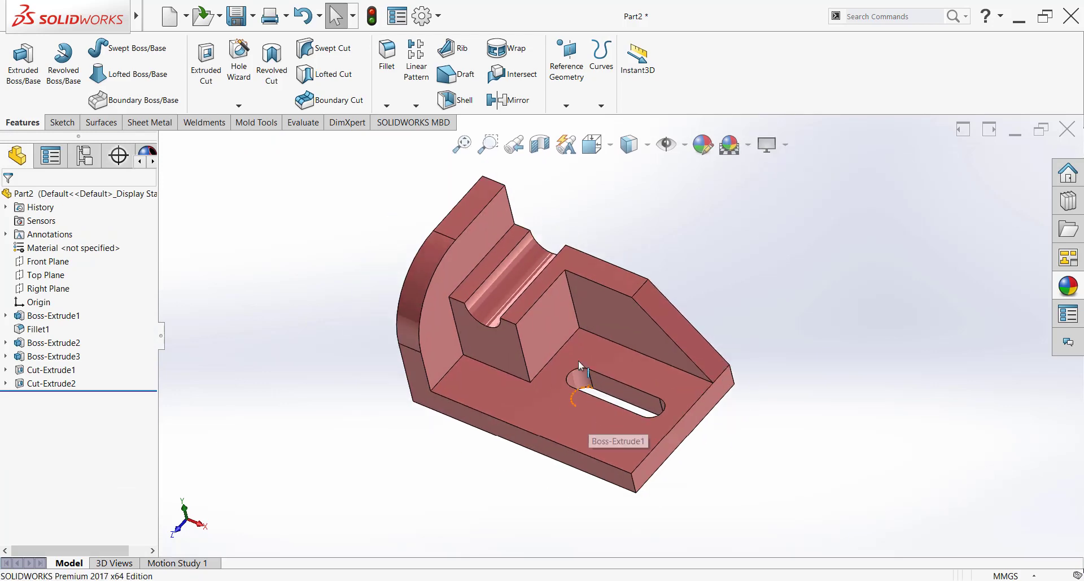
Change the whole part's appearance colour to a medium blue picked from the colour spectrum
{"action": "left_click", "coordinate": [68, 193]}
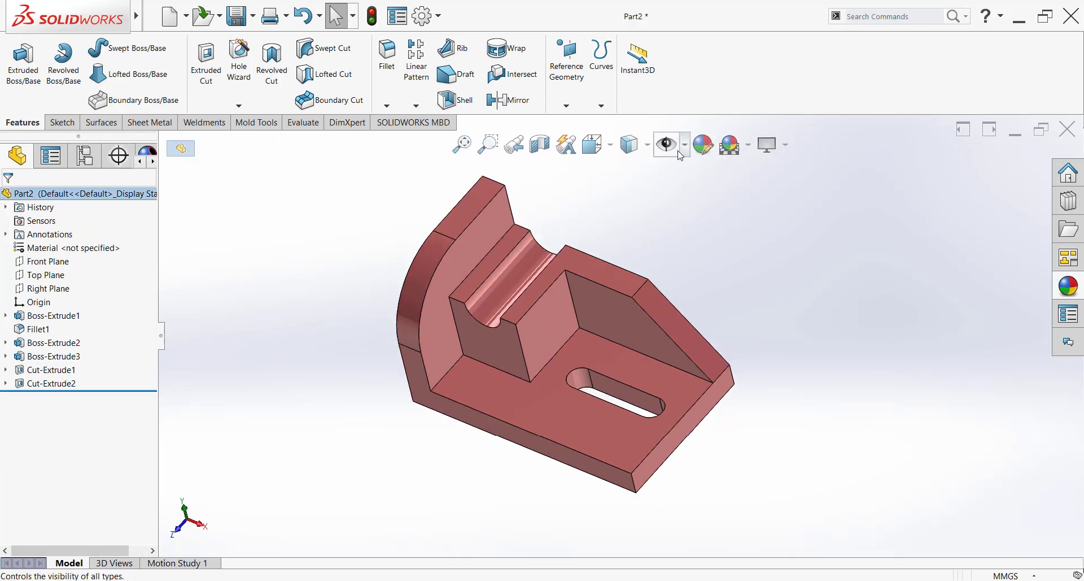
{"action": "left_click", "coordinate": [703, 145]}
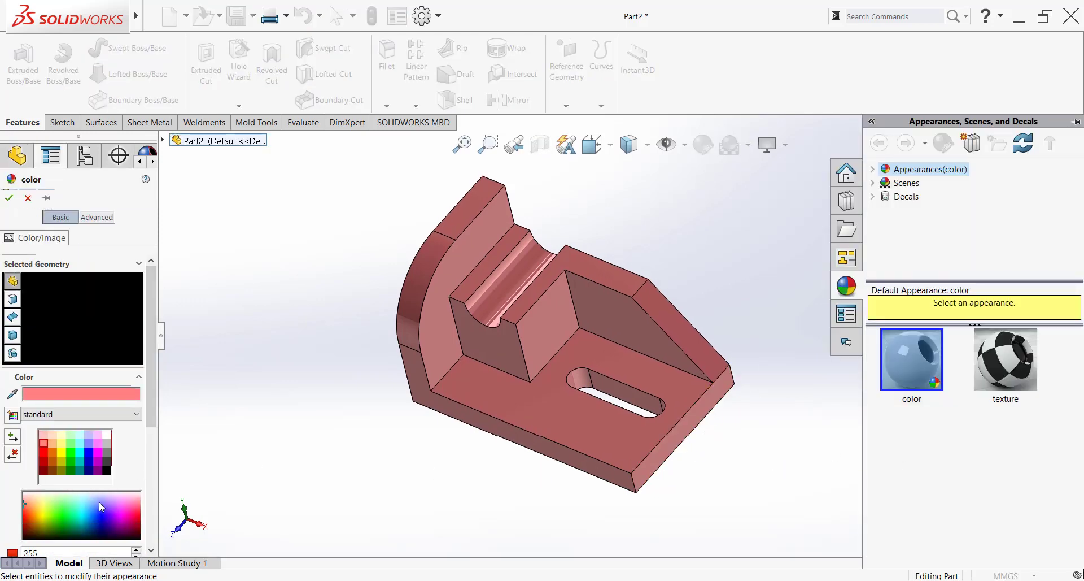
{"action": "left_click", "coordinate": [100, 509]}
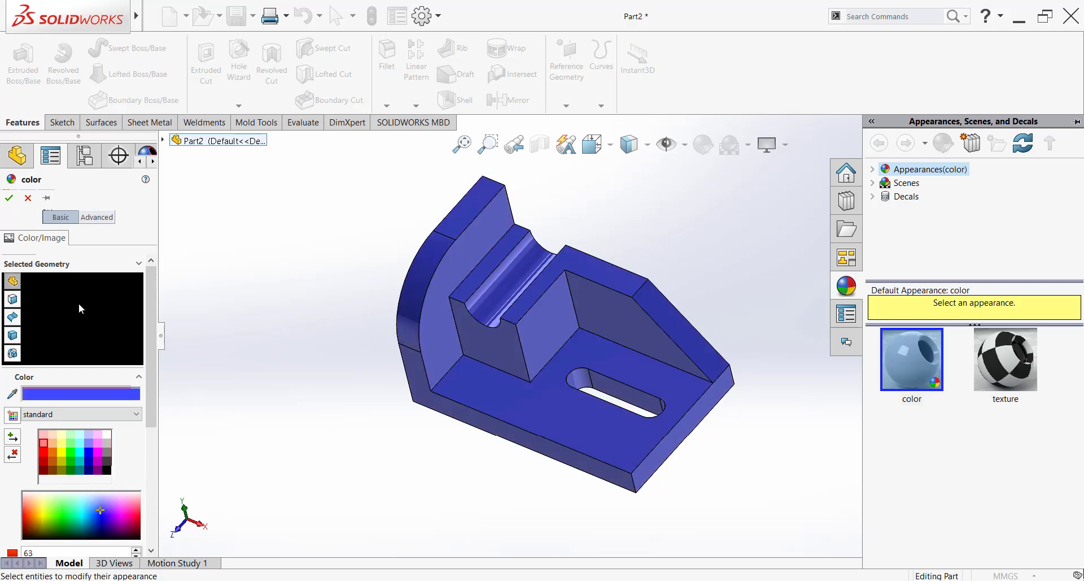
{"action": "left_click", "coordinate": [8, 199]}
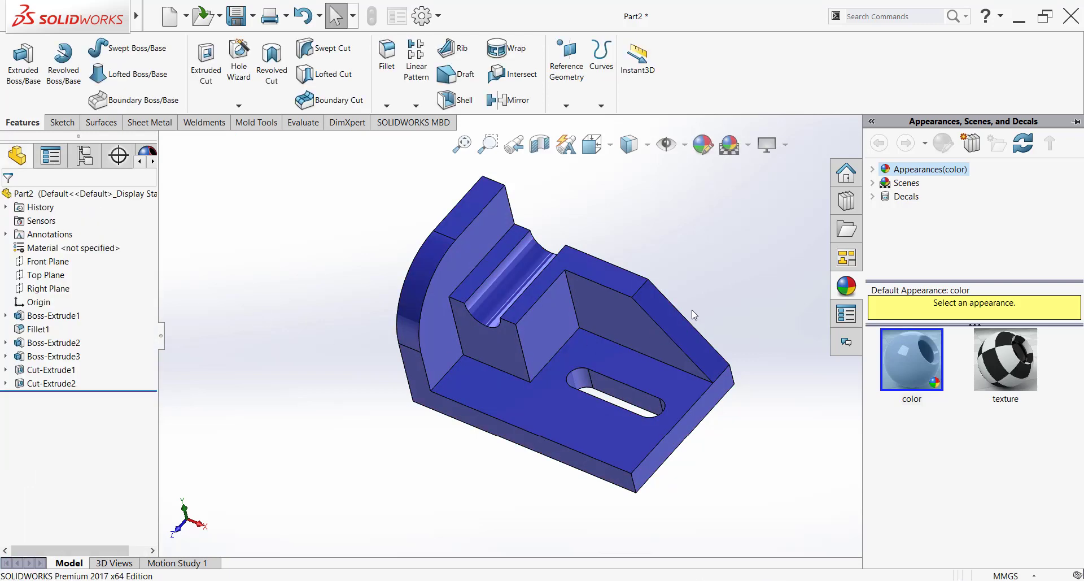
{"action": "middle_click_drag", "start_coordinate": [652, 372], "coordinate": [675, 479]}
{"action": "middle_click_drag", "start_coordinate": [587, 466], "coordinate": [550, 307]}
{"action": "scroll", "coordinate": [552, 248], "scroll_direction": "up", "scroll_amount": 1}
{"action": "scroll", "coordinate": [565, 249], "scroll_direction": "down", "scroll_amount": 1}
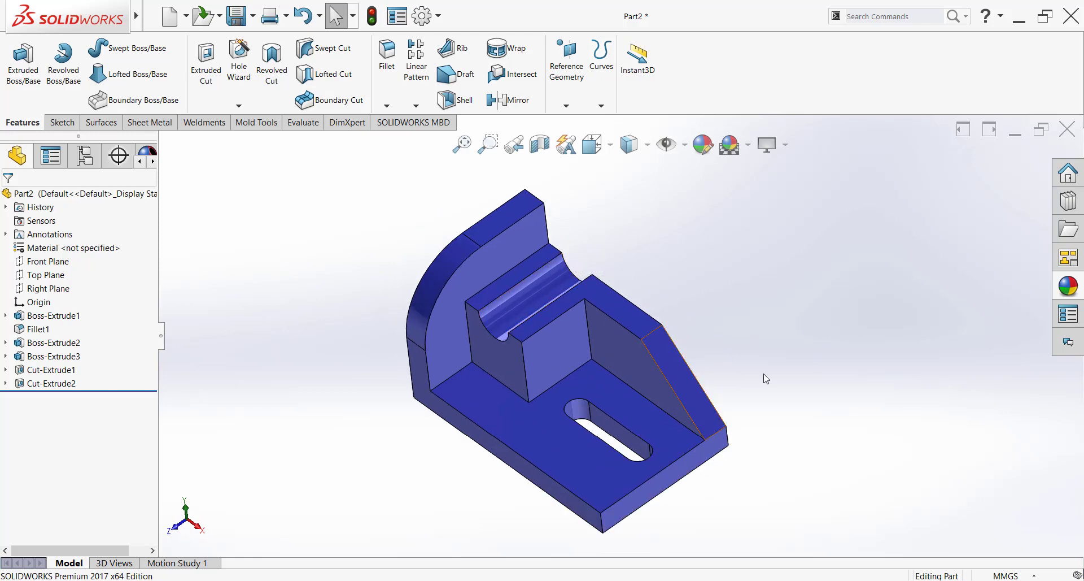
{"action": "middle_click_drag", "start_coordinate": [707, 418], "coordinate": [729, 420]}
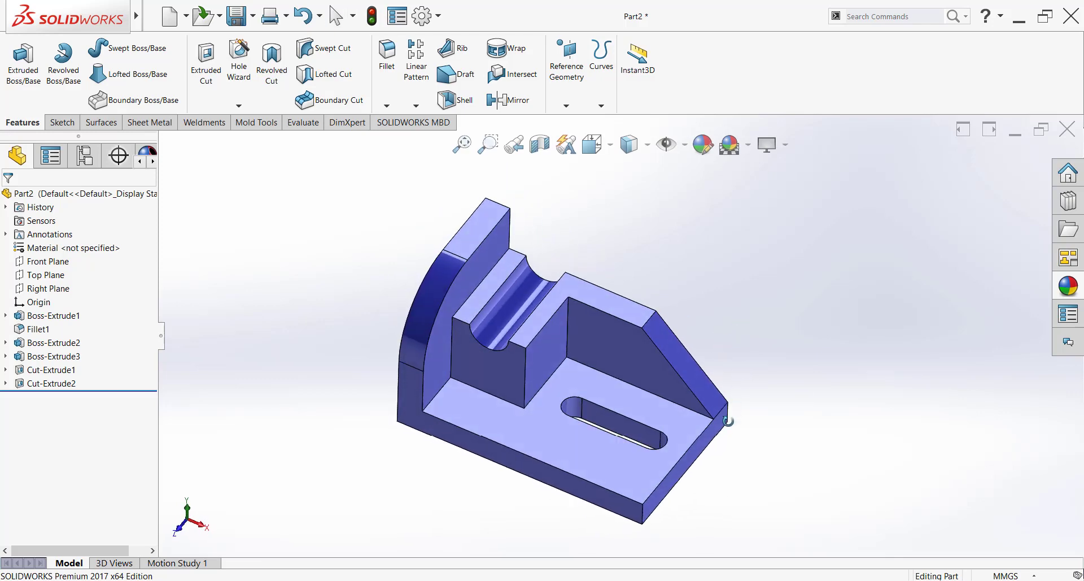